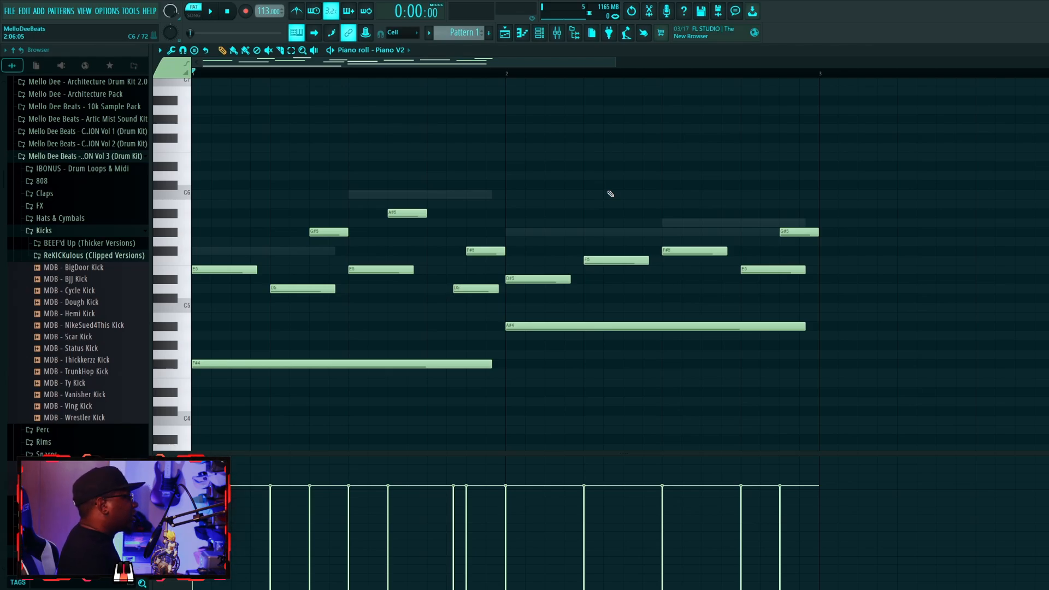
# Toggle the ghost channels display and set the piano roll's scale highlighting to Minor Natural (Aeolian).
pyautogui.hotkey('alt', 'v')
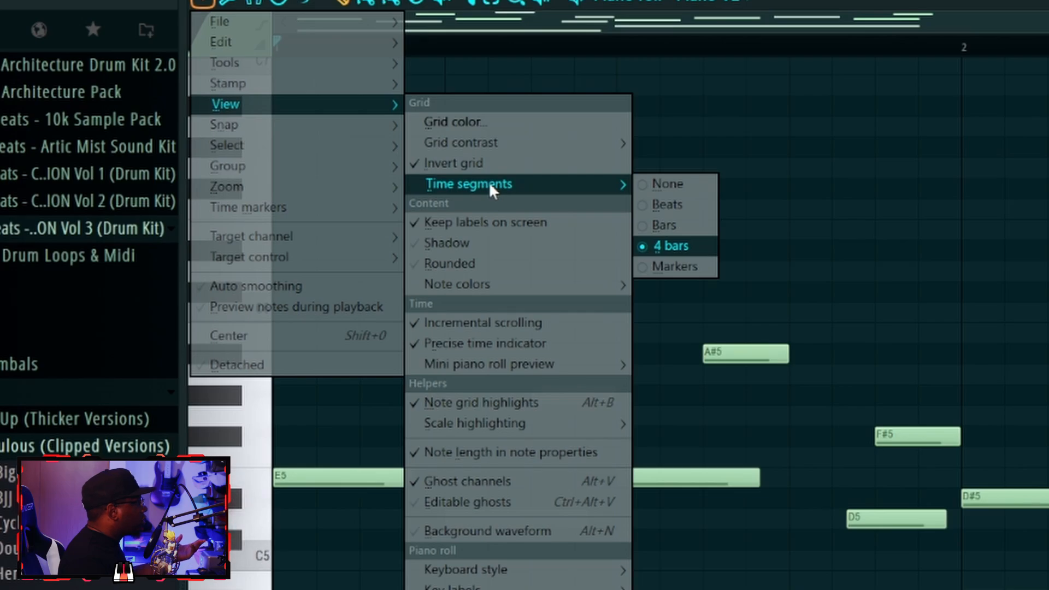
pyautogui.moveTo(526, 424)
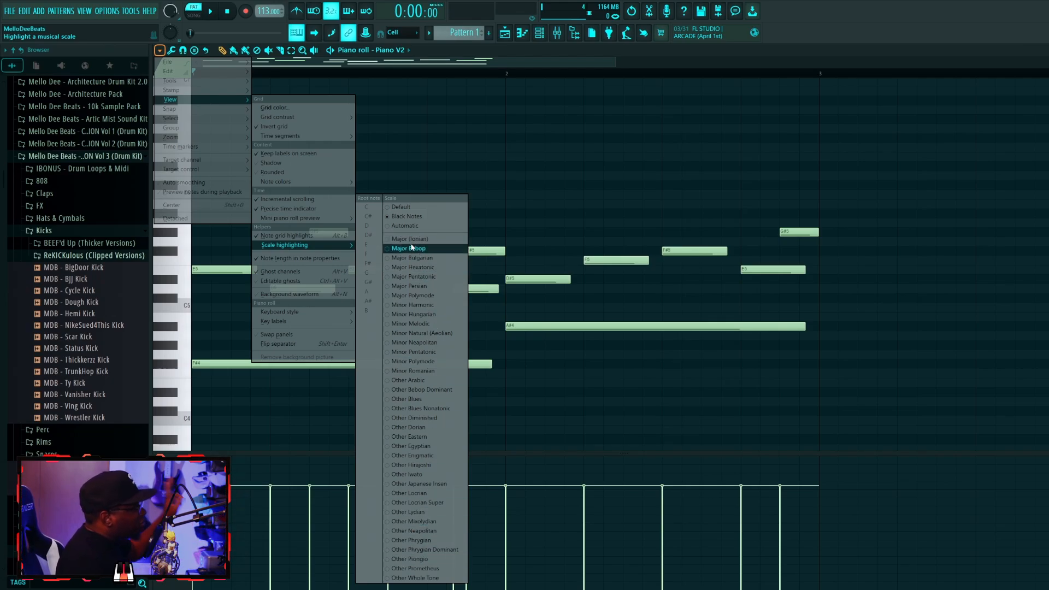
pyautogui.click(427, 334)
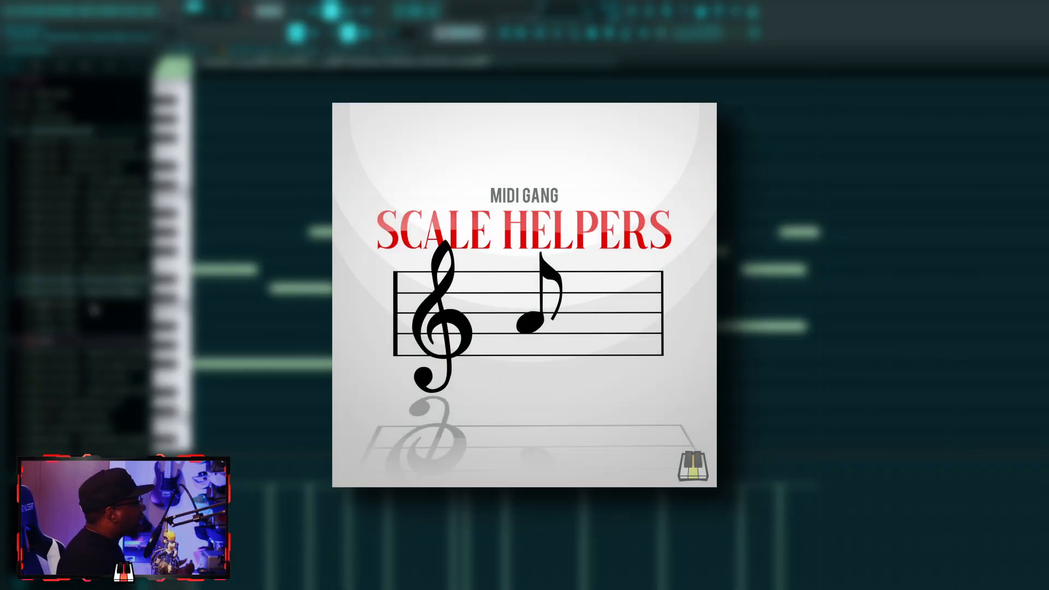
# Load C Major Scale from the Gang Scale Helpers' Major Scales folder as a new channel and return to the Piano V2 notes.
pyautogui.doubleClick(531, 51)
pyautogui.click(519, 155)
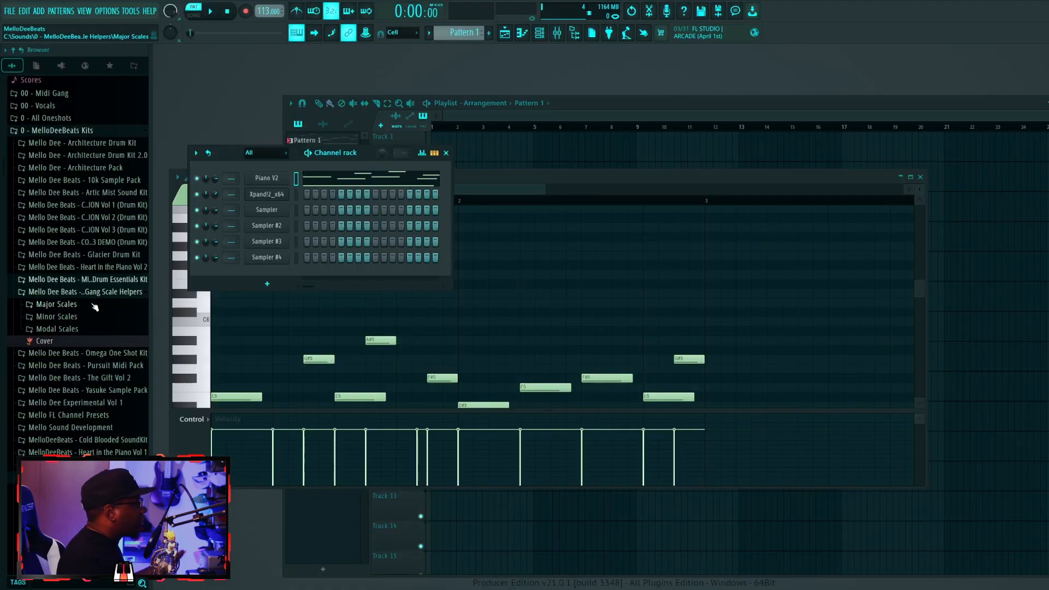
pyautogui.click(93, 305)
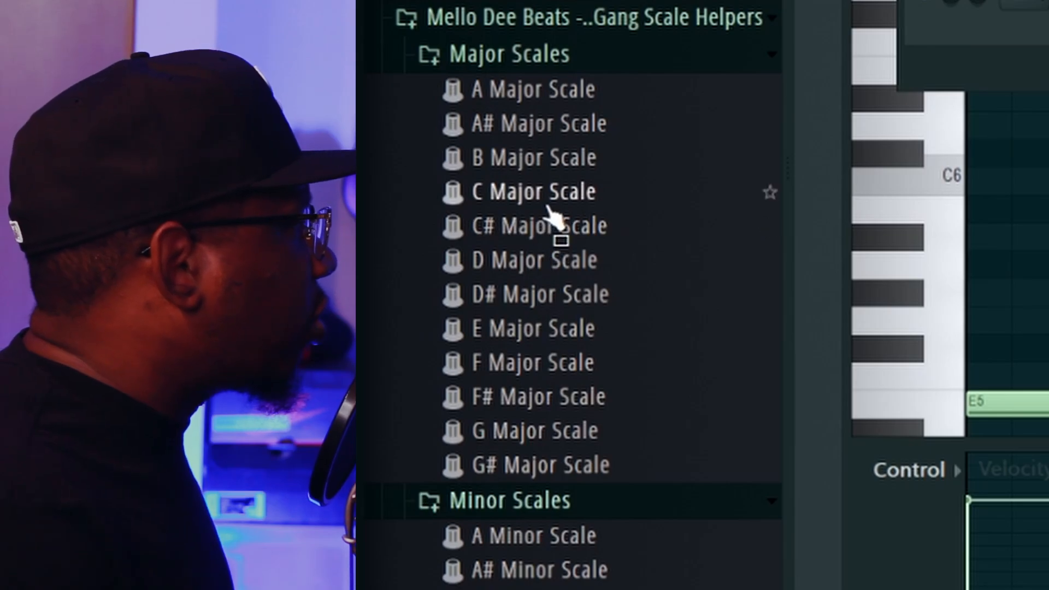
pyautogui.moveTo(546, 206); pyautogui.dragTo(506, 206)
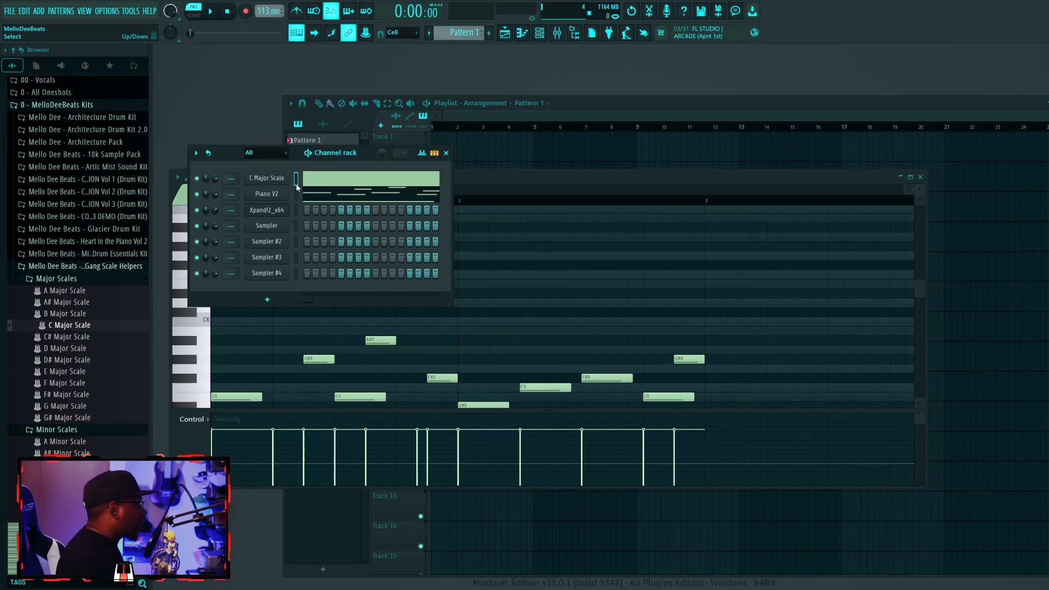
pyautogui.click(559, 175)
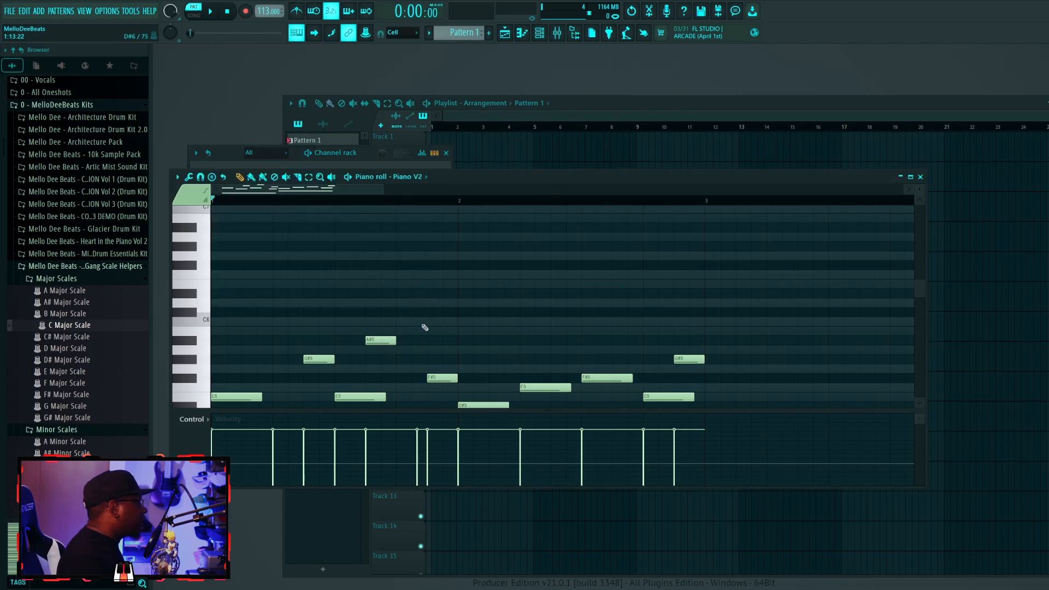
pyautogui.scroll(-5, 385, 290)
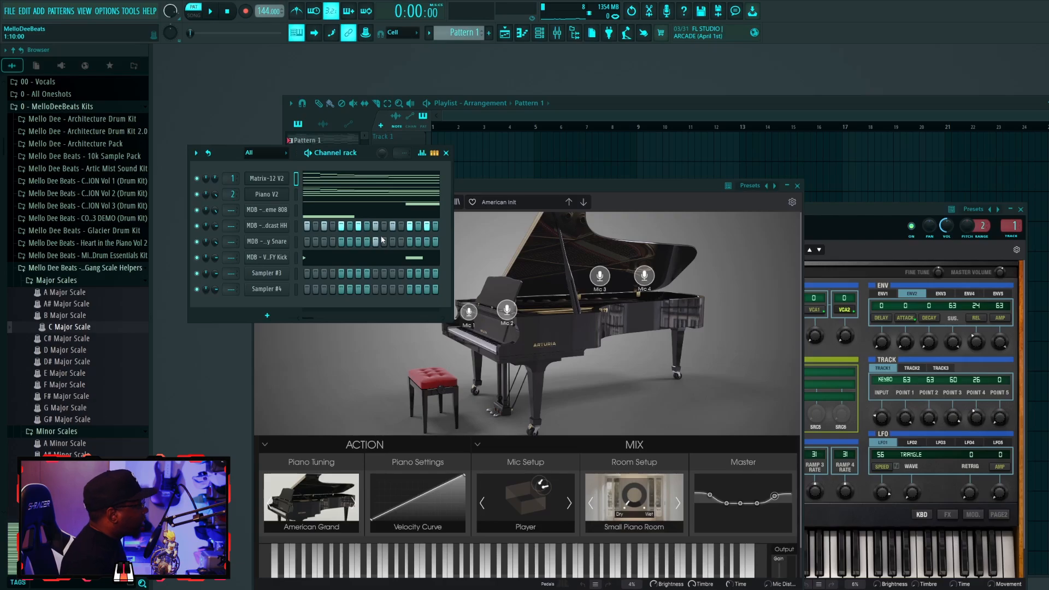
# Open the Creme 808 channel's piano roll and lower all its notes by octaves to C1 and F1.
pyautogui.click(383, 219)
pyautogui.scroll(3, 456, 221)
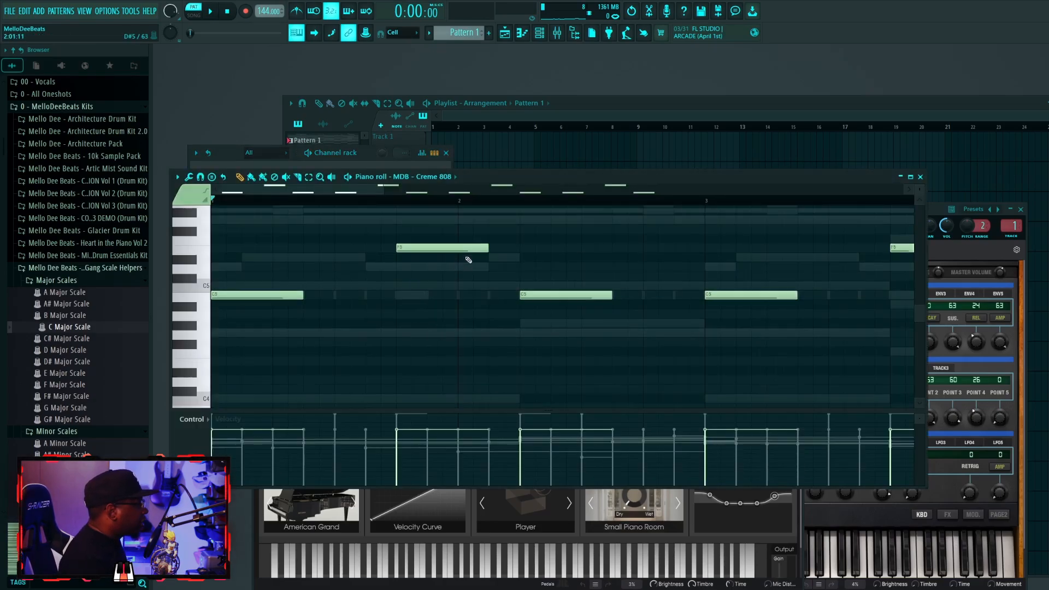
pyautogui.keyDown('ctrl'); pyautogui.rightClick(547, 297); pyautogui.keyUp('ctrl')
pyautogui.scroll(-10, 546, 295)
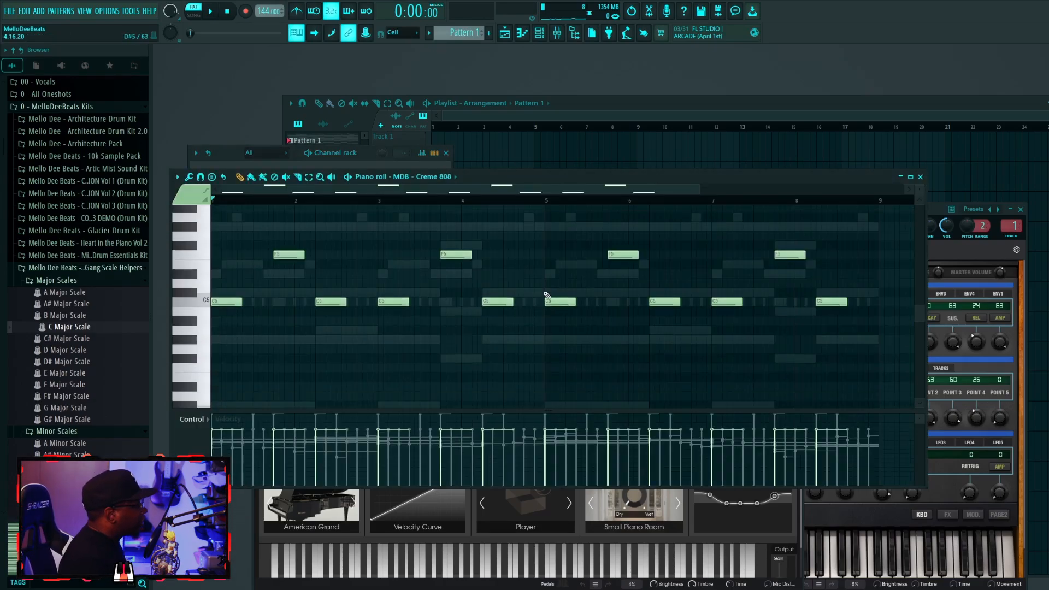
pyautogui.scroll(10, 546, 296)
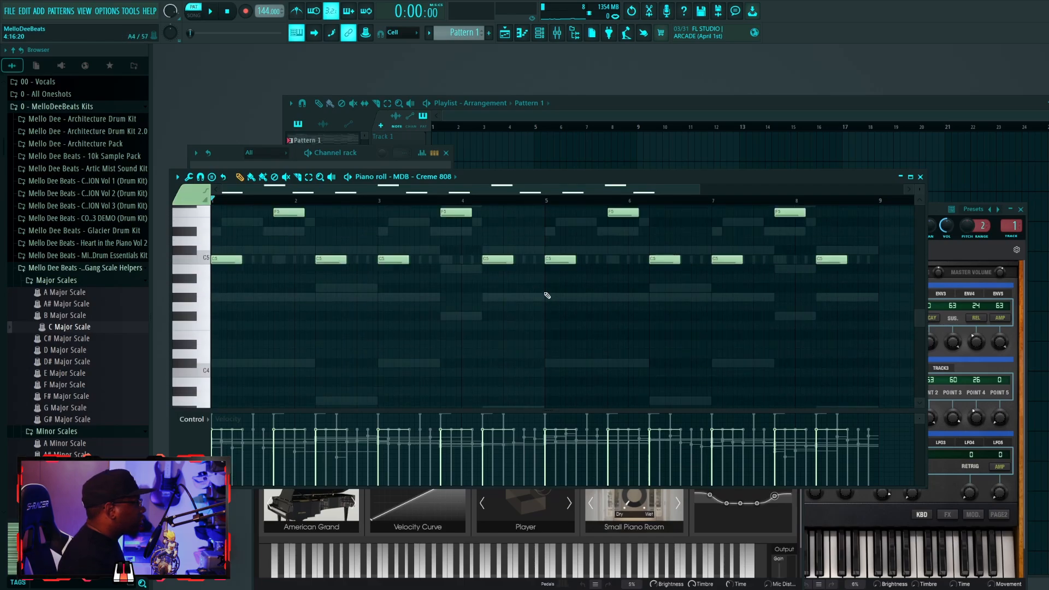
pyautogui.hotkey('ctrl', 'Down')
pyautogui.hotkey('ctrl', 'Down')
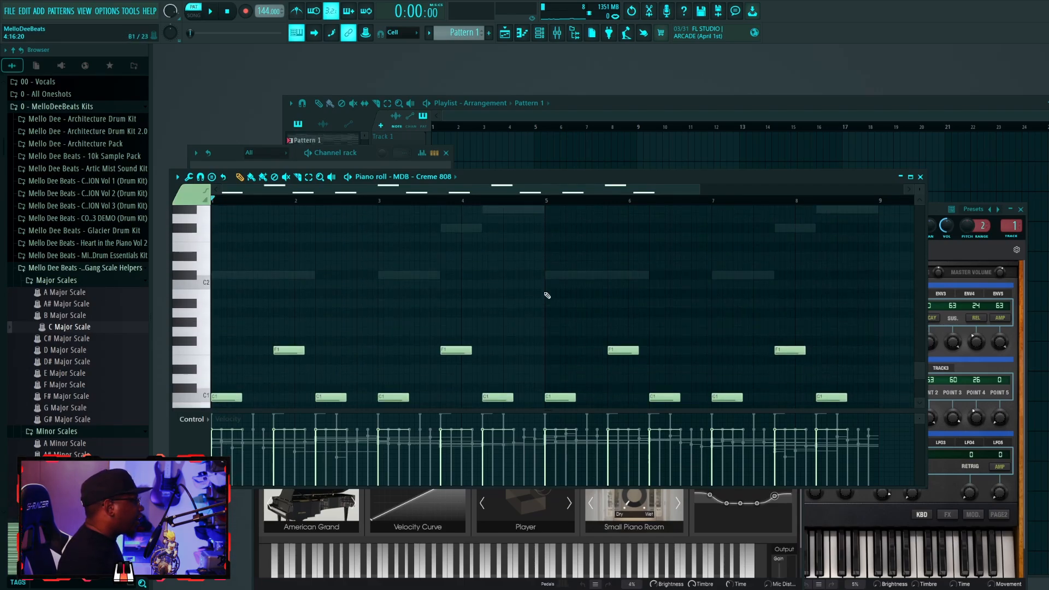
# Transpose the whole Creme 808 pattern to C#2 and F#2.
pyautogui.scroll(-5, 547, 295)
pyautogui.hotkey('shift', 'Down')
pyautogui.hotkey('shift', 'Down')
pyautogui.hotkey('shift', 'Down')
pyautogui.hotkey('shift', 'Down')
pyautogui.hotkey('shift', 'Down')
pyautogui.hotkey('shift', 'Down')
pyautogui.hotkey('shift', 'Down')
pyautogui.hotkey('shift', 'Down')
pyautogui.hotkey('shift', 'Down')
pyautogui.hotkey('shift', 'Down')
pyautogui.hotkey('shift', 'Down')
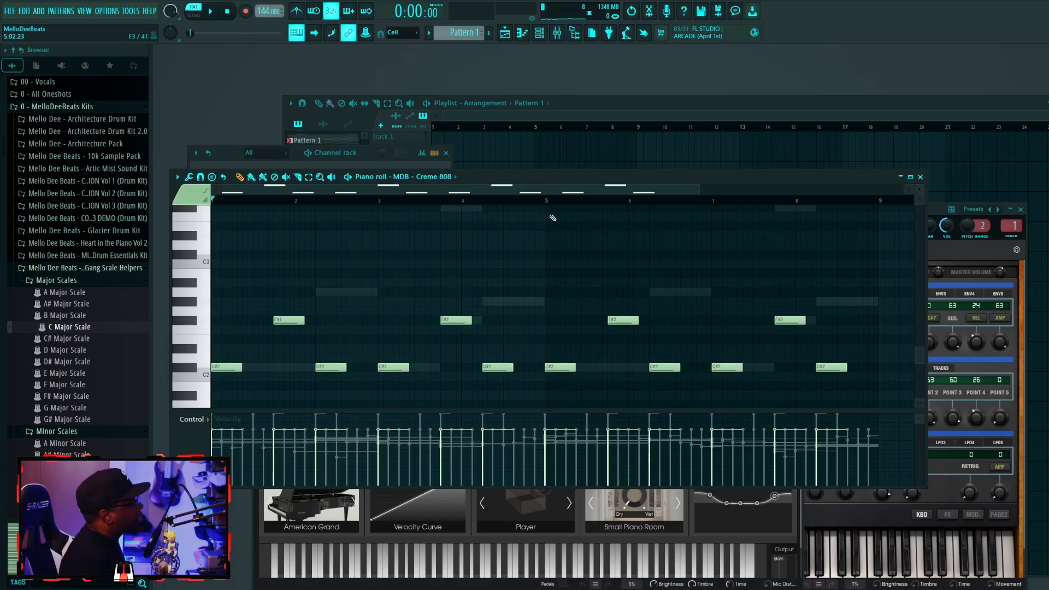
# Move individual Creme 808 notes to C#2, A2 and G#2 to match the ghosted chord roots in both four-bar halves.
pyautogui.moveTo(287, 322); pyautogui.dragTo(283, 375)
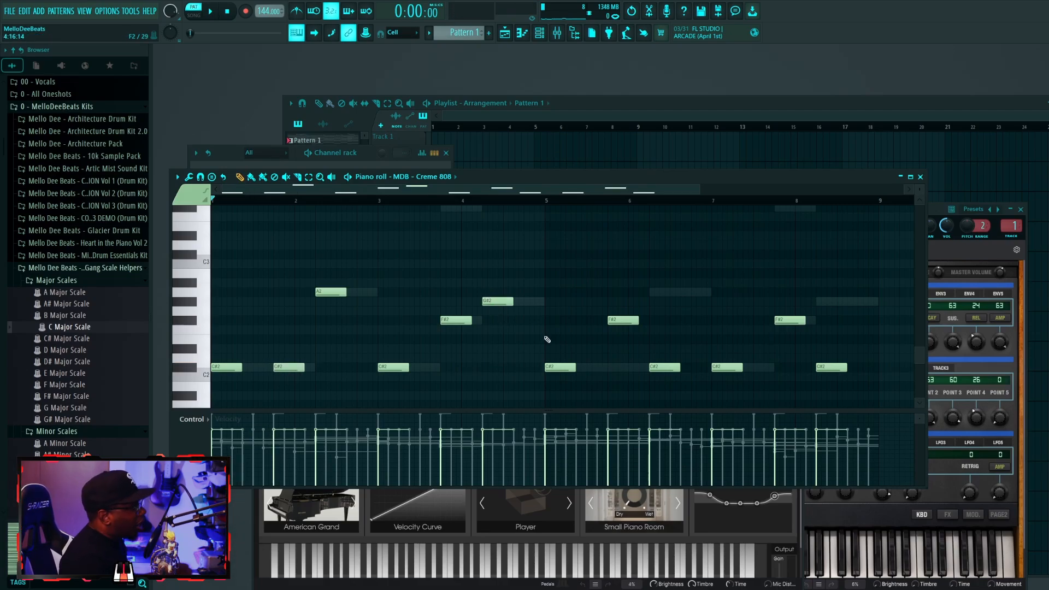
pyautogui.moveTo(615, 326); pyautogui.dragTo(658, 286)
pyautogui.click(797, 323)
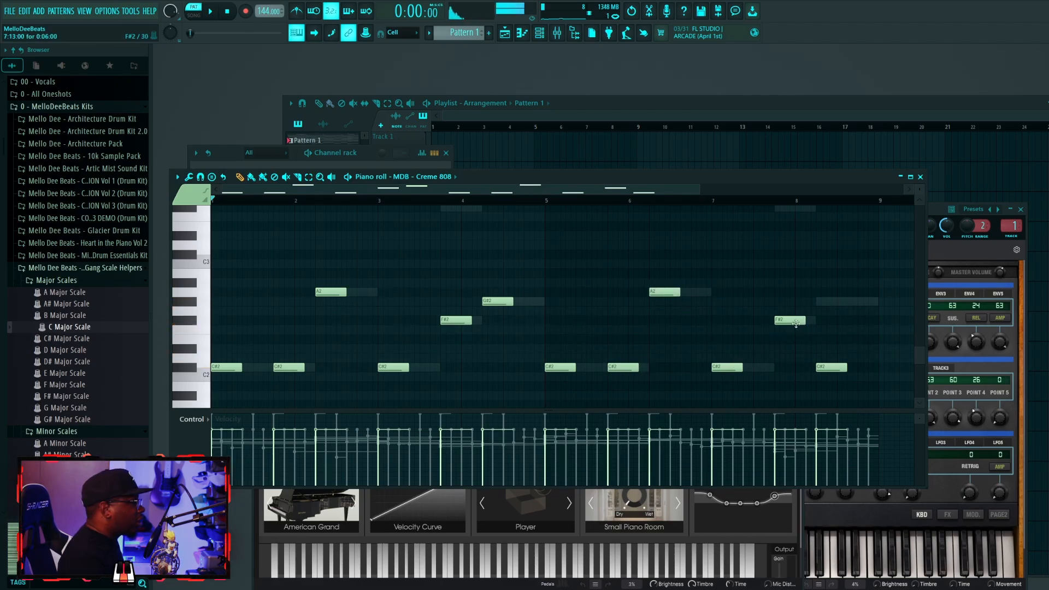
pyautogui.moveTo(825, 367); pyautogui.dragTo(824, 301)
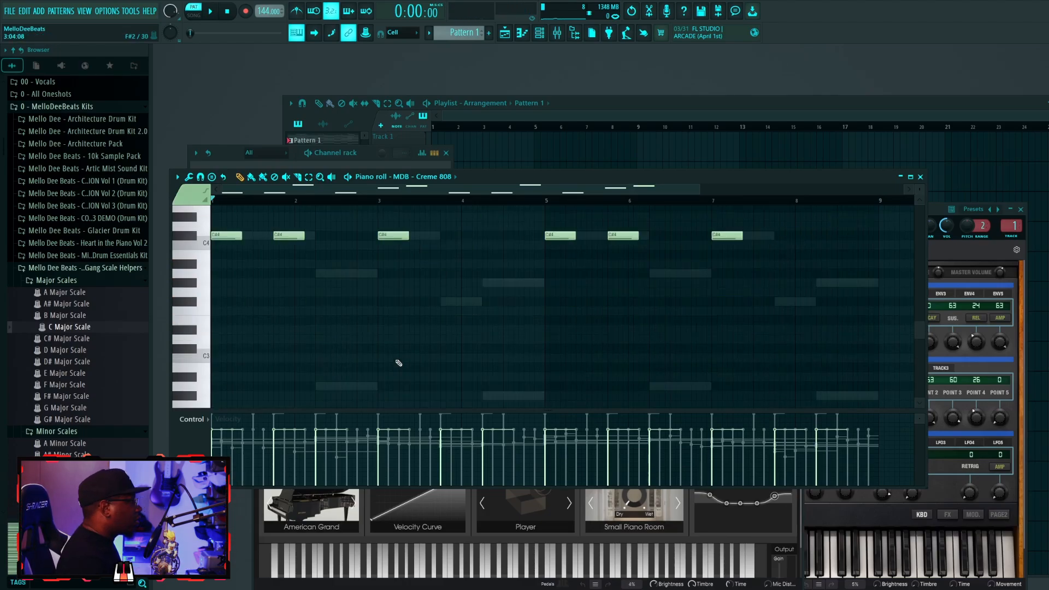
# Raise the Creme 808 notes to octave 5 with the two A notes at A4, and play the pattern.
pyautogui.scroll(2, 398, 363)
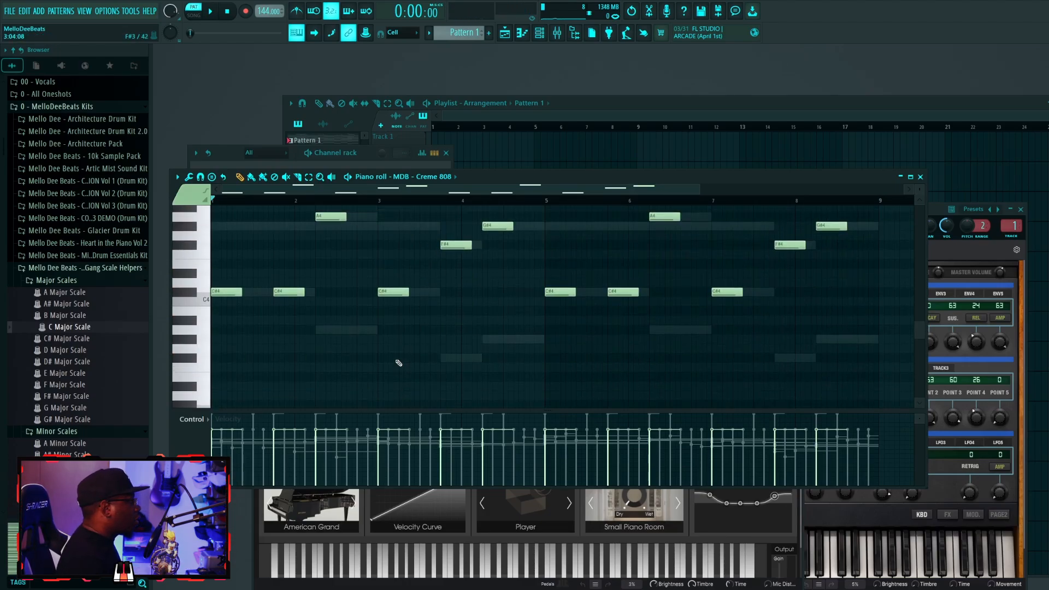
pyautogui.press('space')
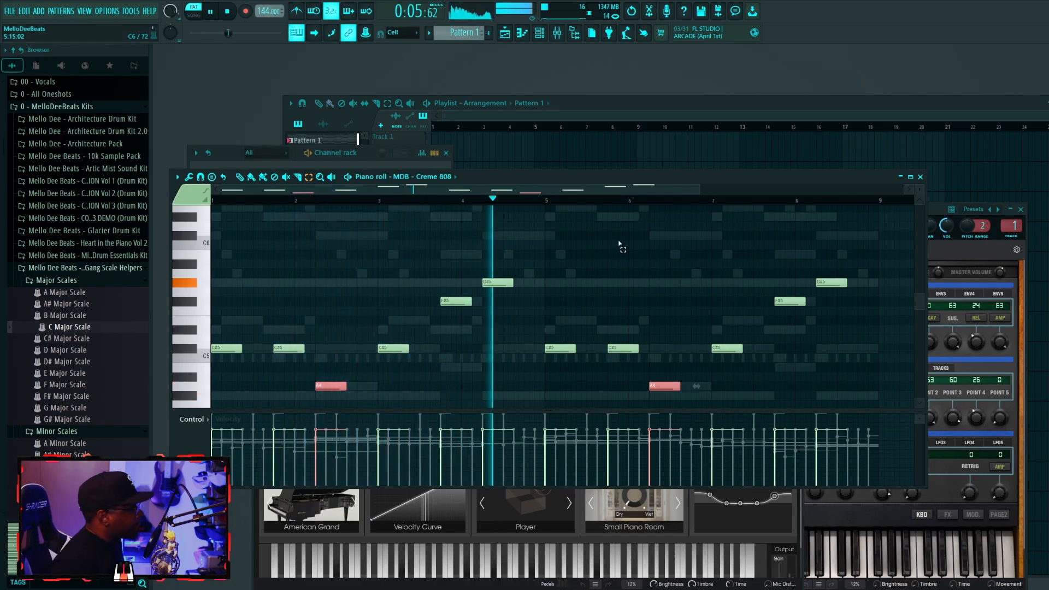
pyautogui.press('space')
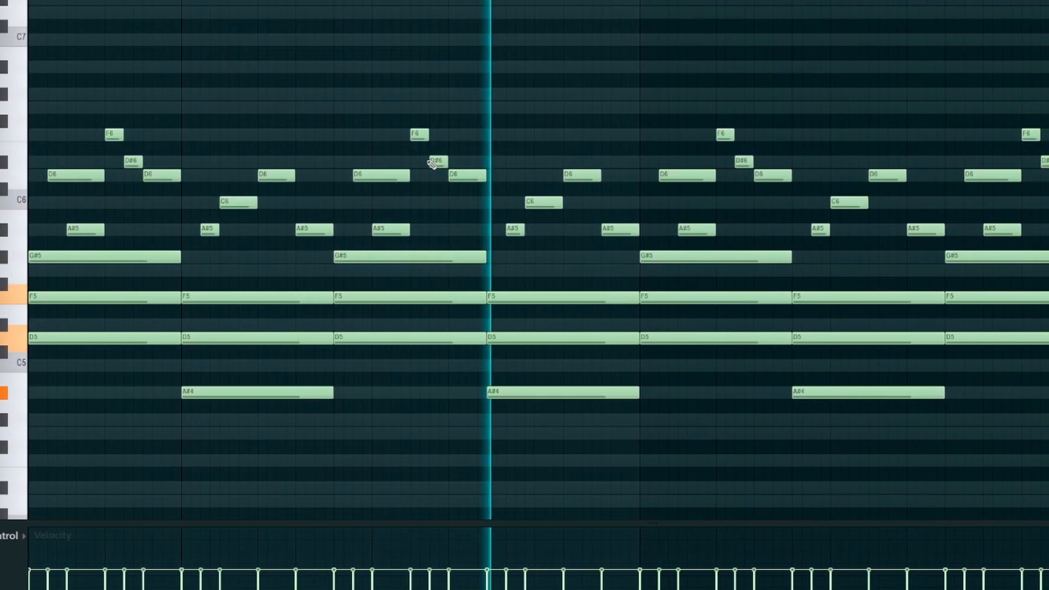
# Play the chord and melody pattern, and audition the A#4, D5 and F5 chord in bar 1.
pyautogui.press('space')
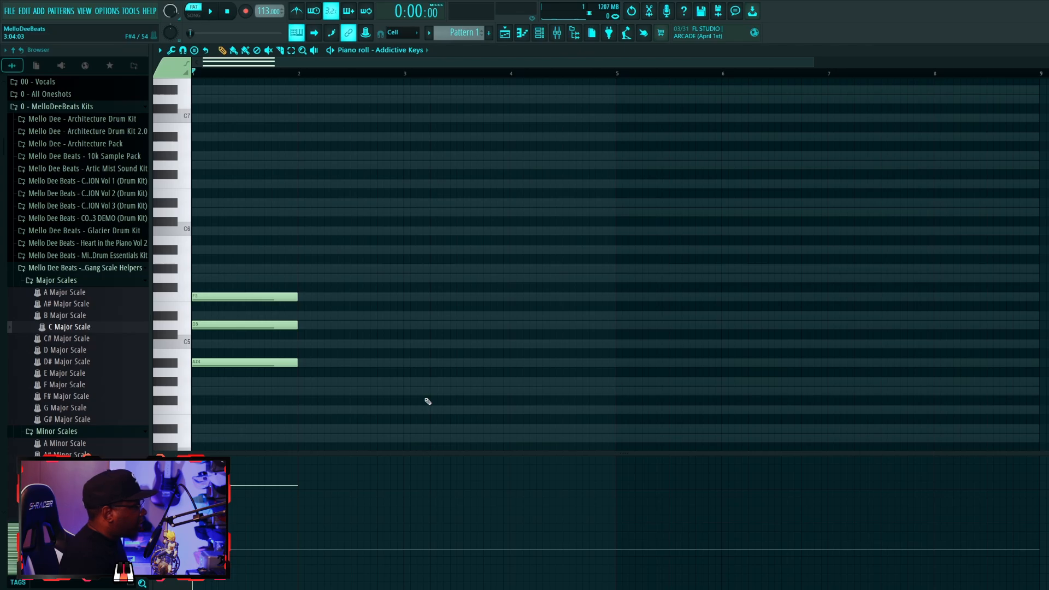
pyautogui.press('space')
pyautogui.press('space')
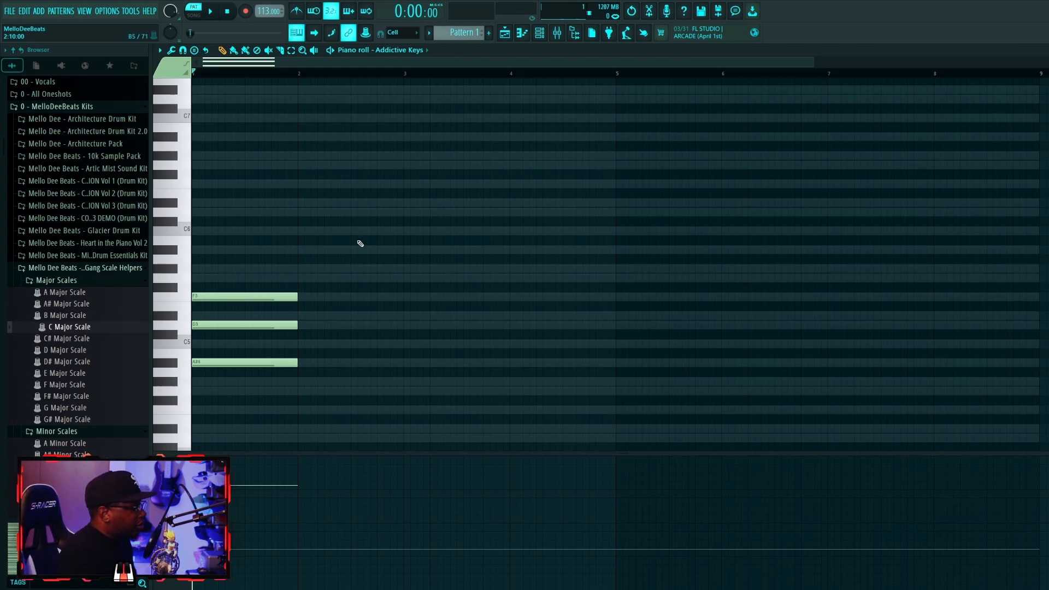
# Try a D5, F5 and G#5 chord in bar 2 and delete all notes in the Addictive Keys piano roll.
pyautogui.click(296, 347)
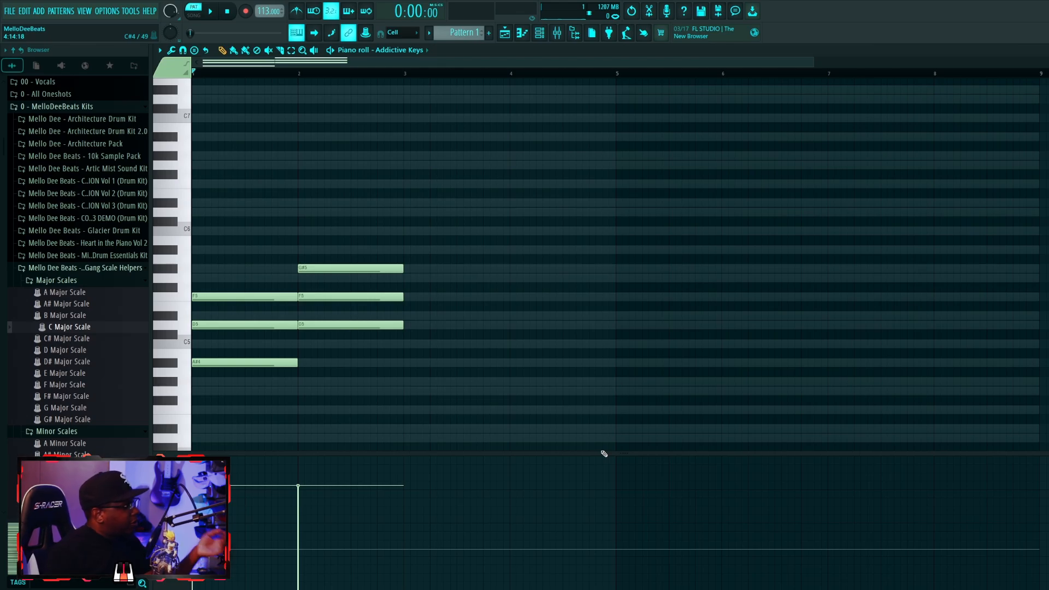
pyautogui.hotkey('ctrl', 'a')
pyautogui.press('Delete')
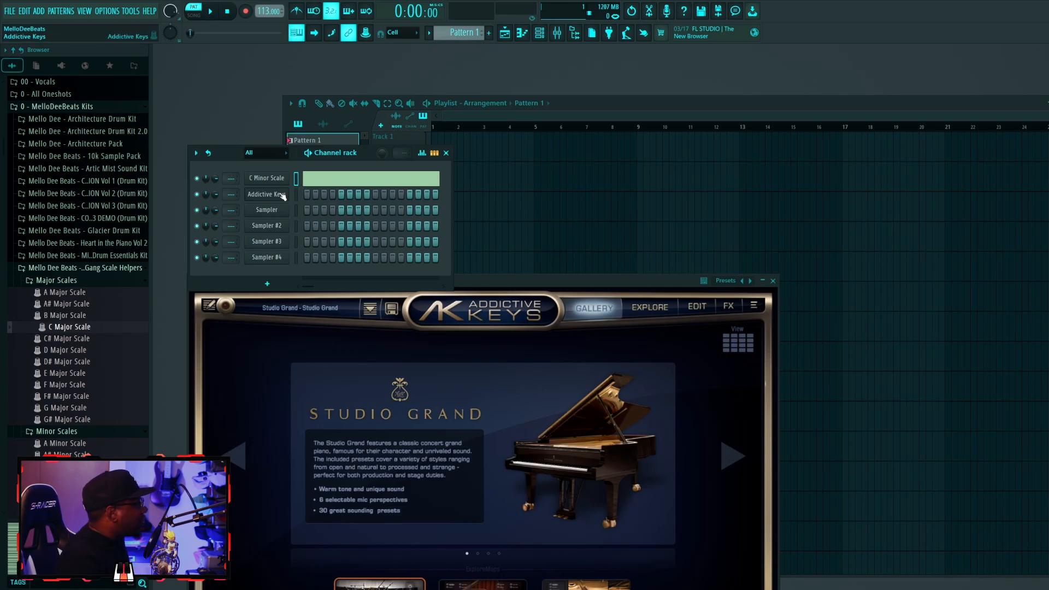
# Open the Addictive Keys channel's piano roll from the channel rack and maximize it.
pyautogui.rightClick(283, 196)
pyautogui.click(311, 186)
pyautogui.doubleClick(467, 176)
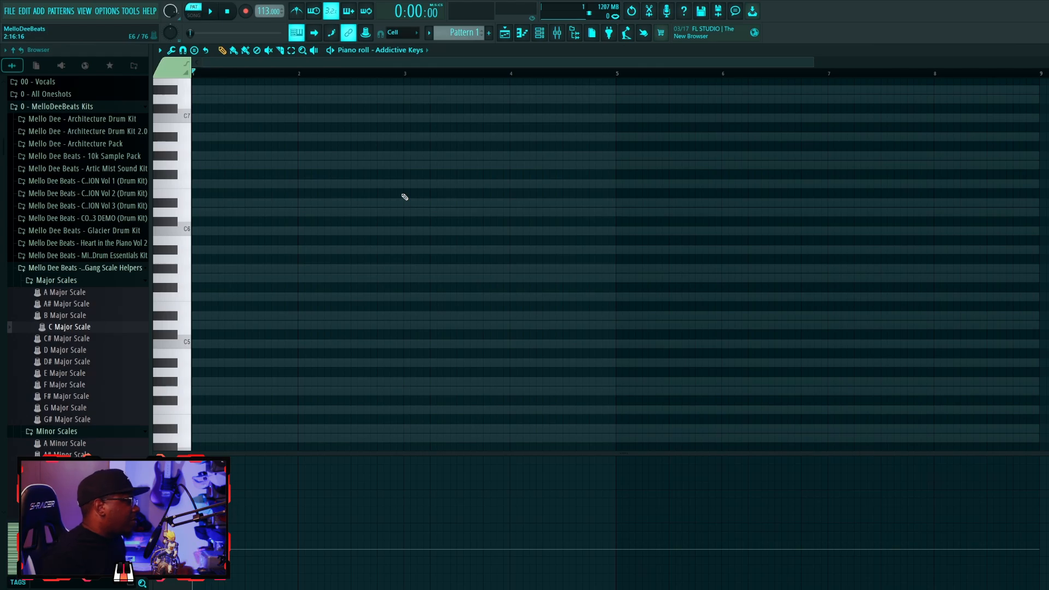
# Draw a one-bar chord of C5, D#5 and G5 in bar 1 and play it back.
pyautogui.click(199, 343)
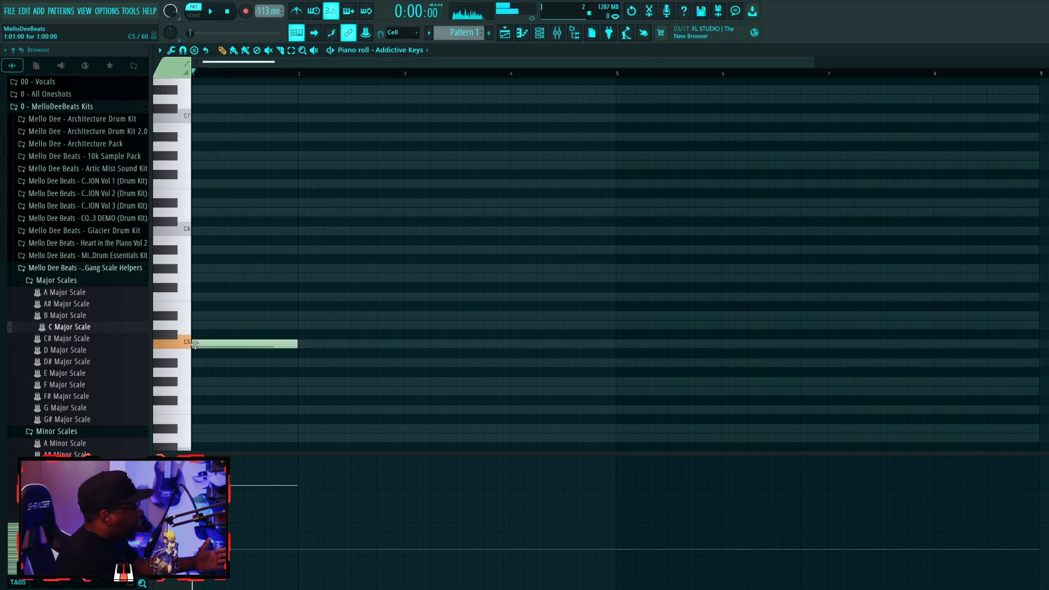
pyautogui.click(185, 345)
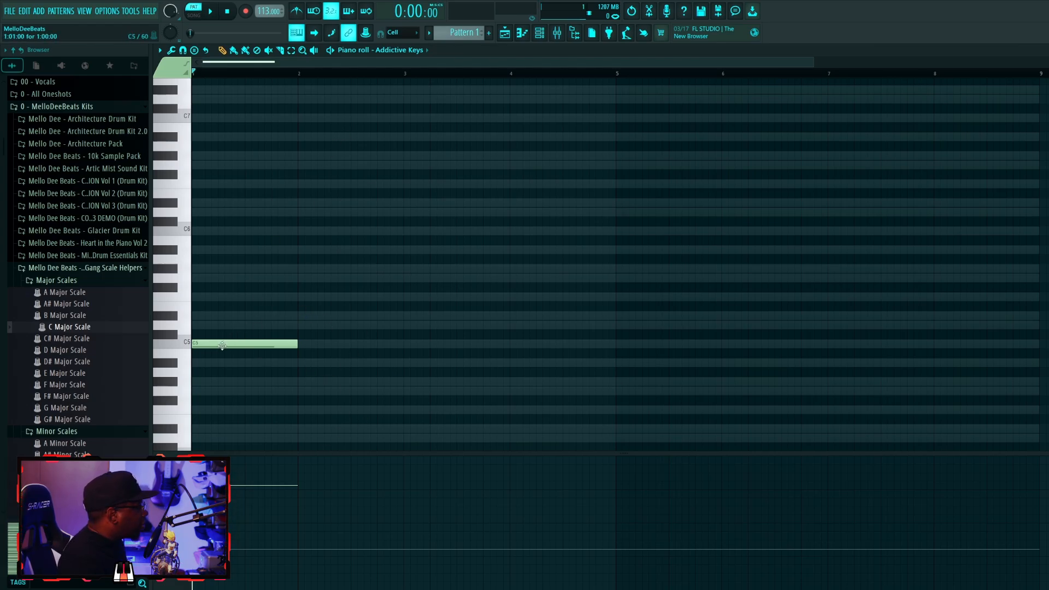
pyautogui.click(200, 315)
pyautogui.click(200, 278)
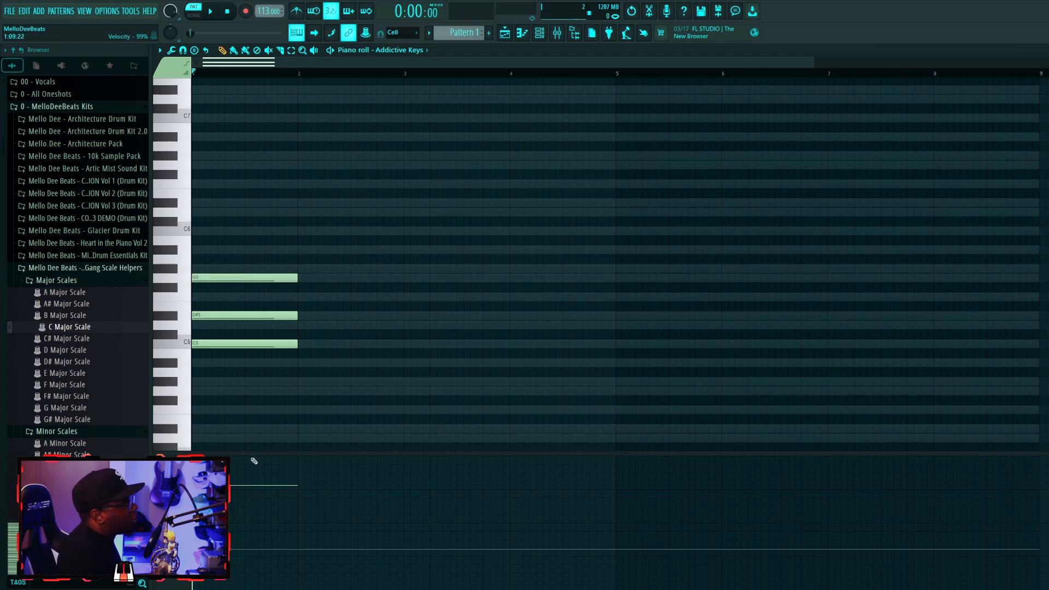
pyautogui.press('space')
pyautogui.press('space')
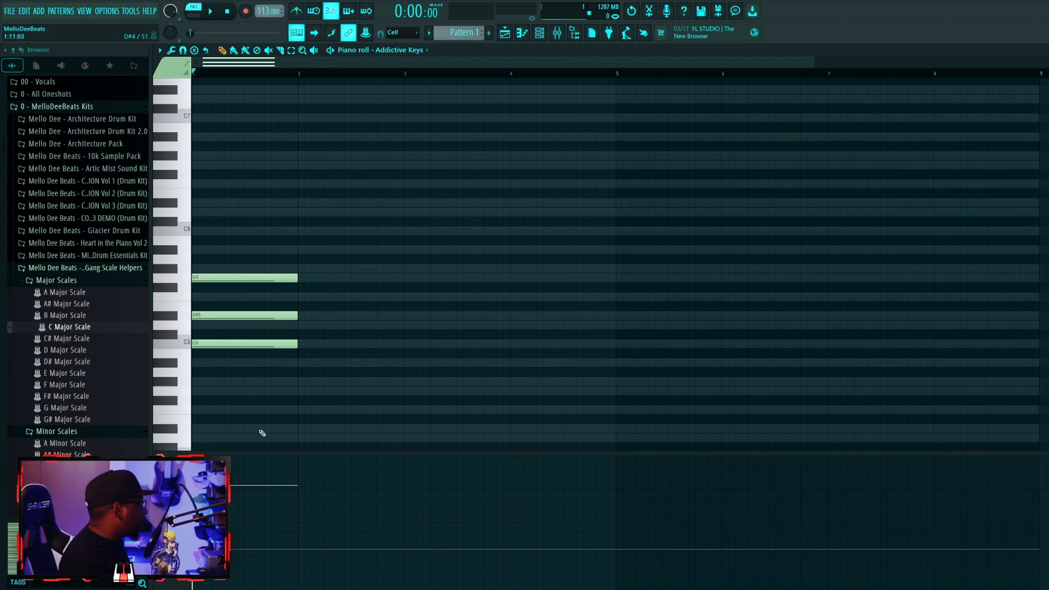
# Audition C5, D5, D#5, F5 and G5 one at a time at the start of bar 2, deleting each note.
pyautogui.click(298, 343)
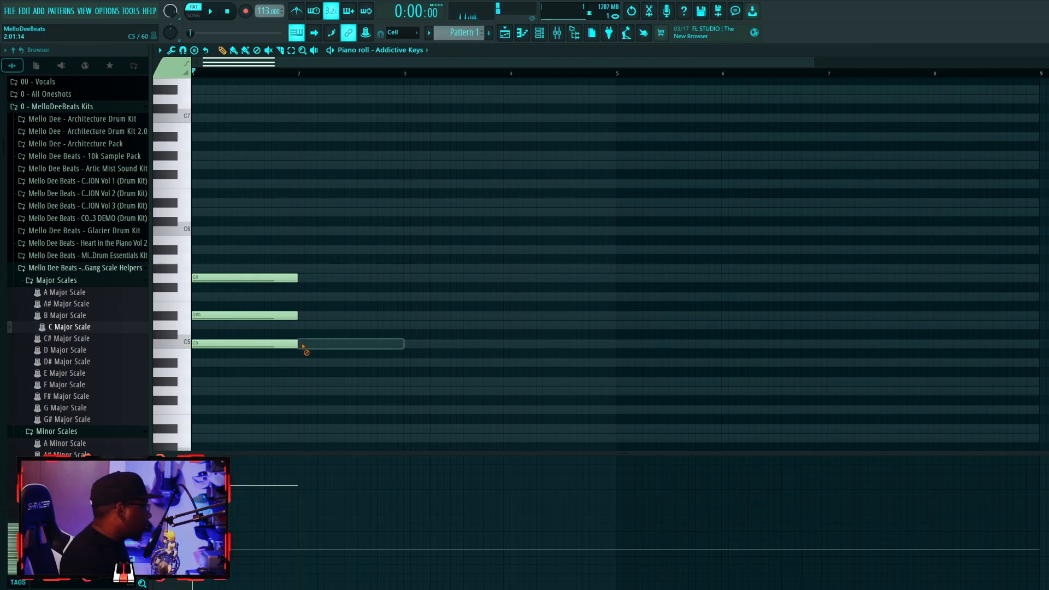
pyautogui.click(300, 329)
pyautogui.rightClick(300, 329)
pyautogui.click(302, 315)
pyautogui.rightClick(302, 315)
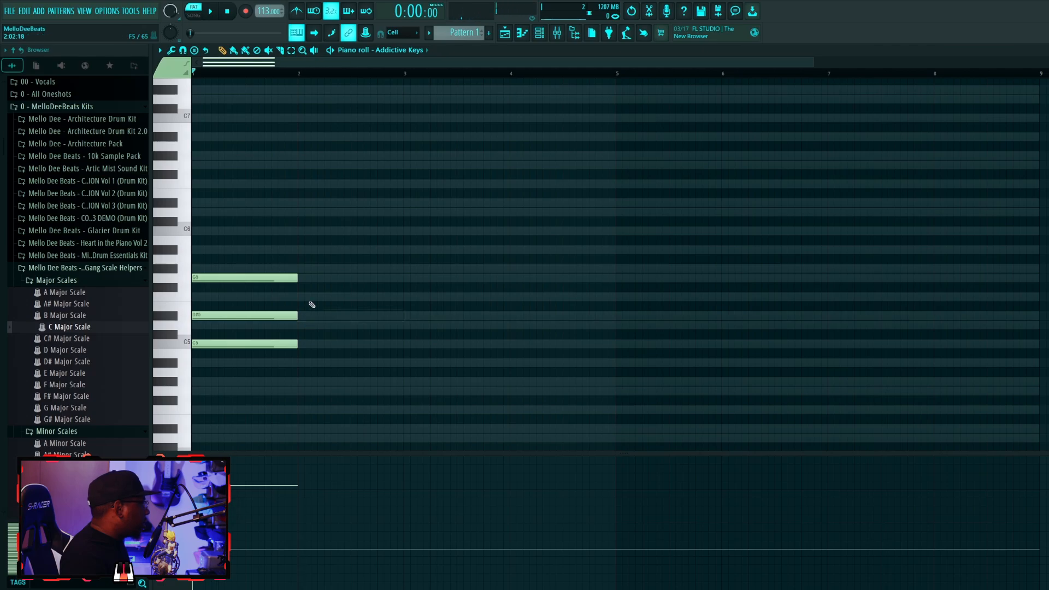
pyautogui.click(302, 298)
pyautogui.rightClick(302, 298)
pyautogui.click(303, 277)
pyautogui.rightClick(303, 278)
# Build the bar 2 chord by placing G#5, lowering it one octave to G#4, and adding C5 and D#5.
pyautogui.click(303, 268)
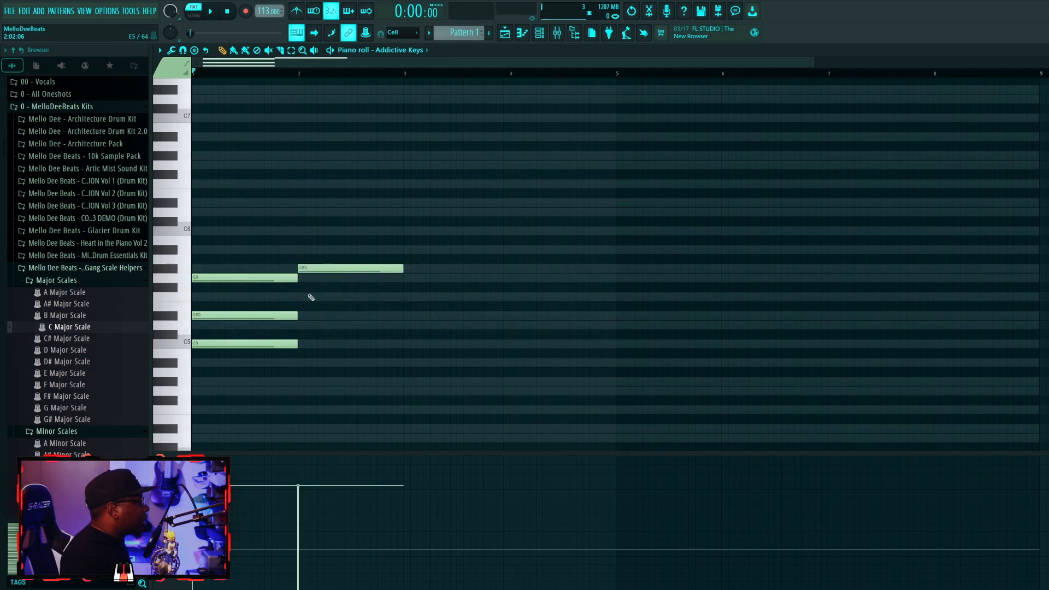
pyautogui.moveTo(309, 103); pyautogui.dragTo(310, 369)
pyautogui.hotkey('ctrl', 'Down')
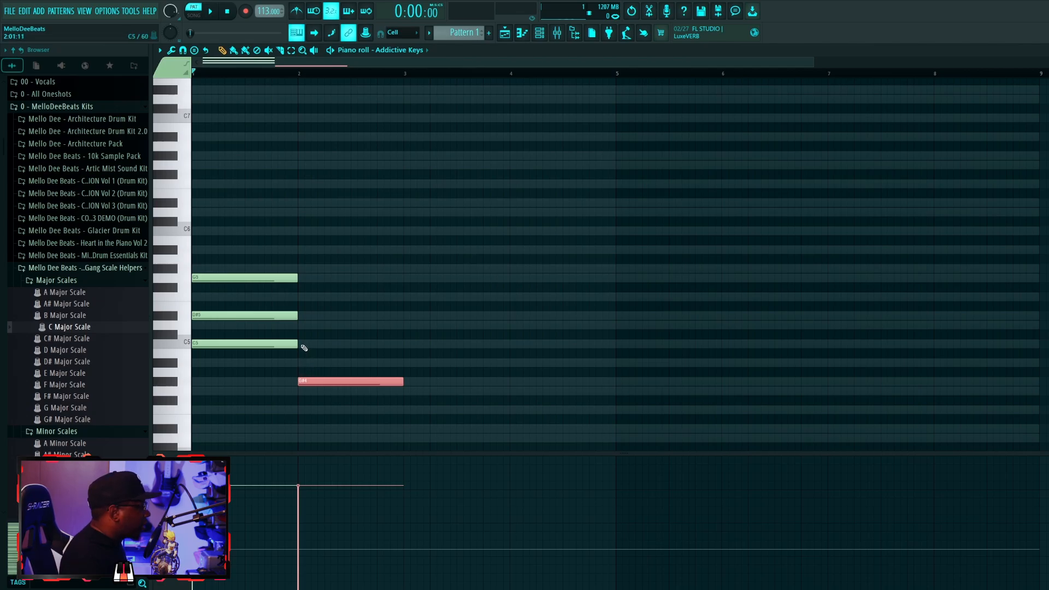
pyautogui.click(304, 344)
pyautogui.click(304, 315)
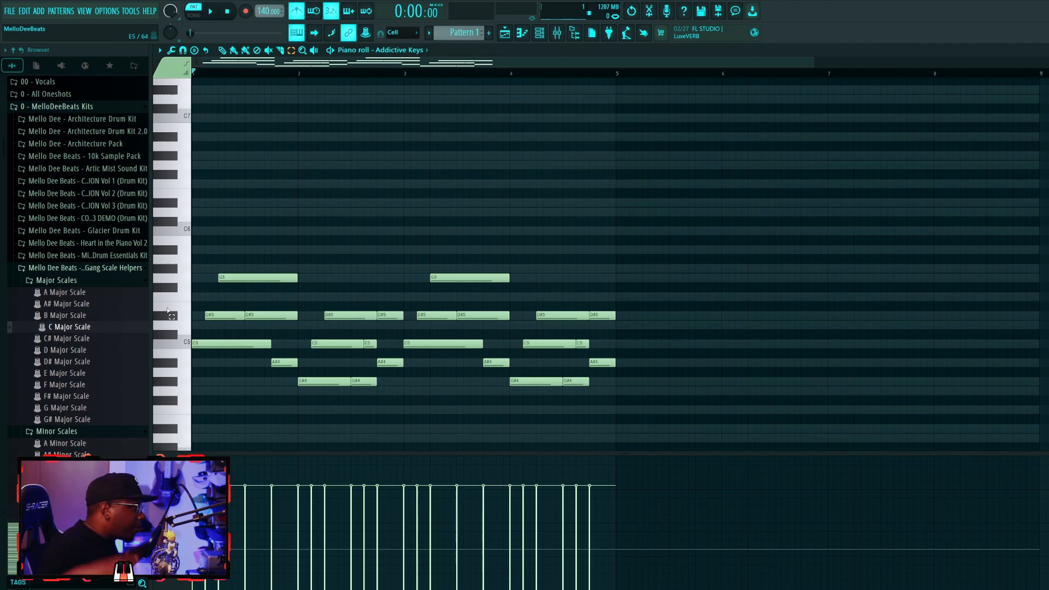
# Play the Addictive Keys pattern and examine the notes in its lower octaves.
pyautogui.press('space')
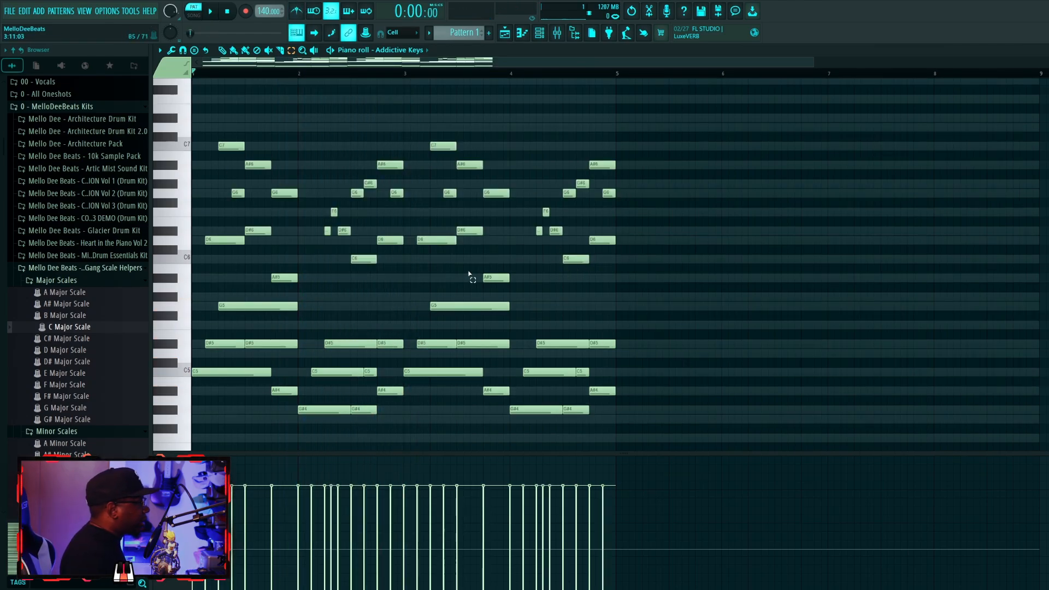
pyautogui.scroll(-4, 469, 274)
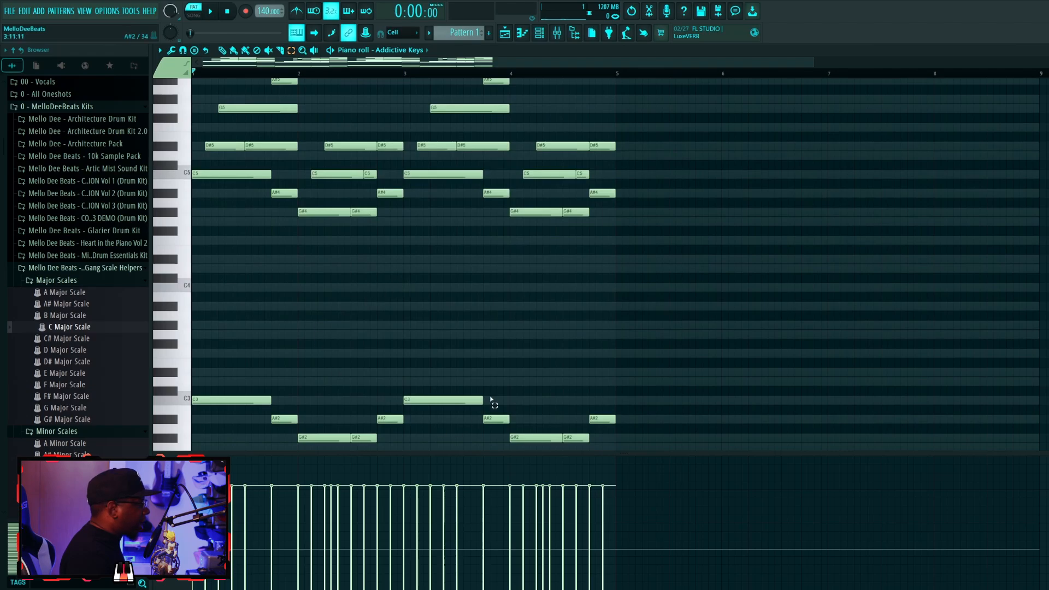
# Play the Addictive Keys pattern again while examining its upper-octave melody, and select all of its notes.
pyautogui.scroll(5, 529, 252)
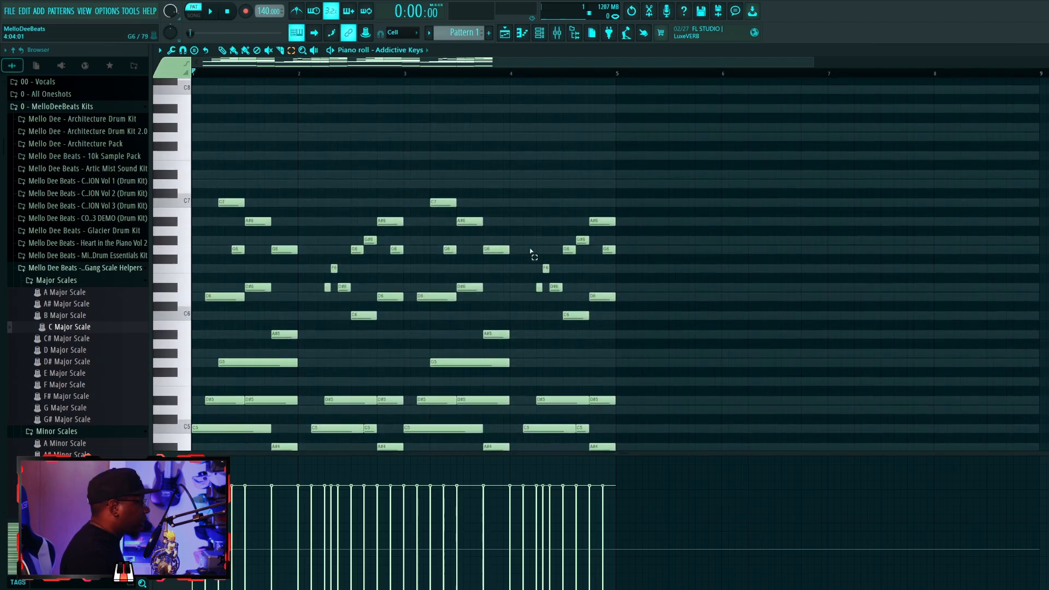
pyautogui.scroll(-2, 530, 253)
pyautogui.scroll(1, 502, 240)
pyautogui.press('space')
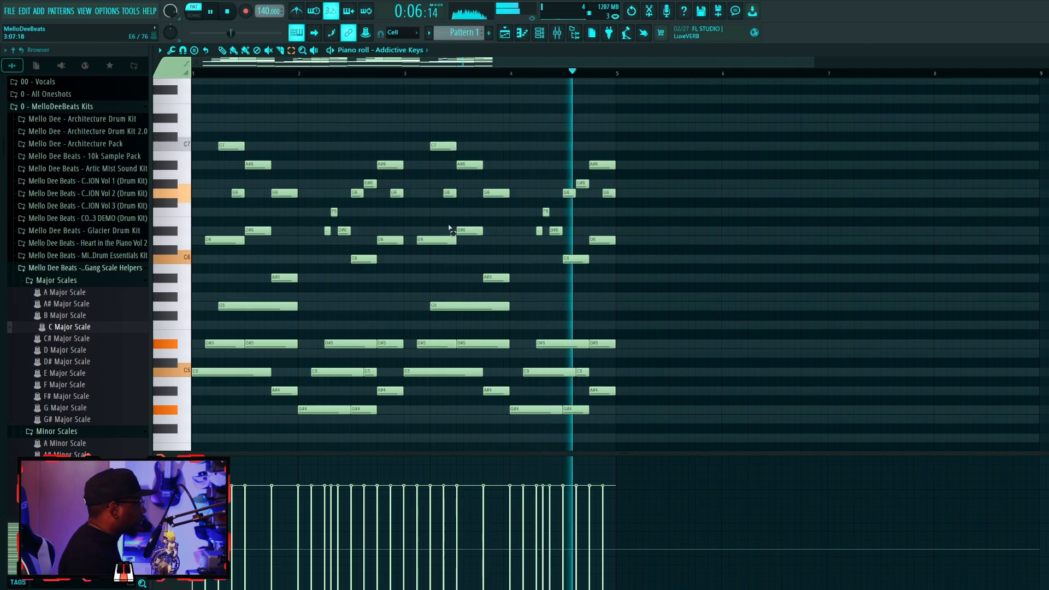
pyautogui.press('space')
pyautogui.hotkey('ctrl', 'a')
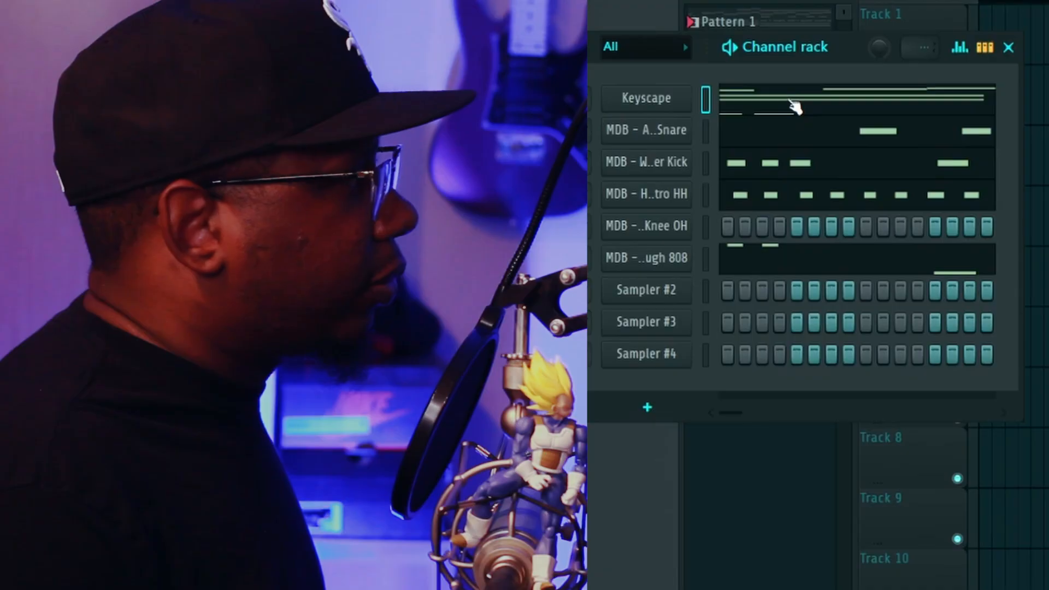
# Open the Allegory Snare piano roll and inspect how its two first-bar C5 hits sit against the grid.
pyautogui.press('space')
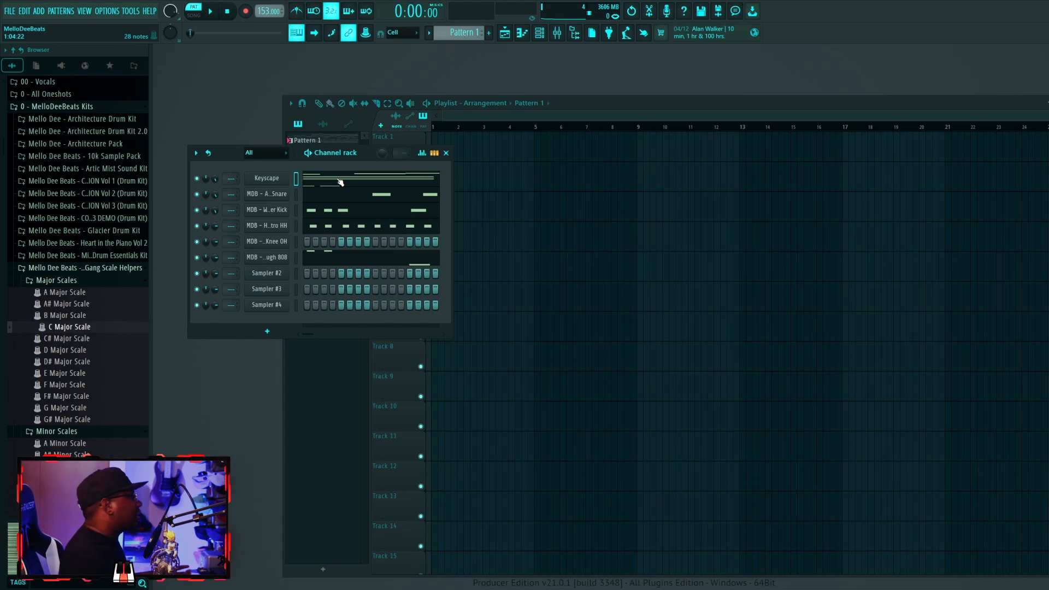
pyautogui.click(341, 194)
pyautogui.scroll(4, 344, 136)
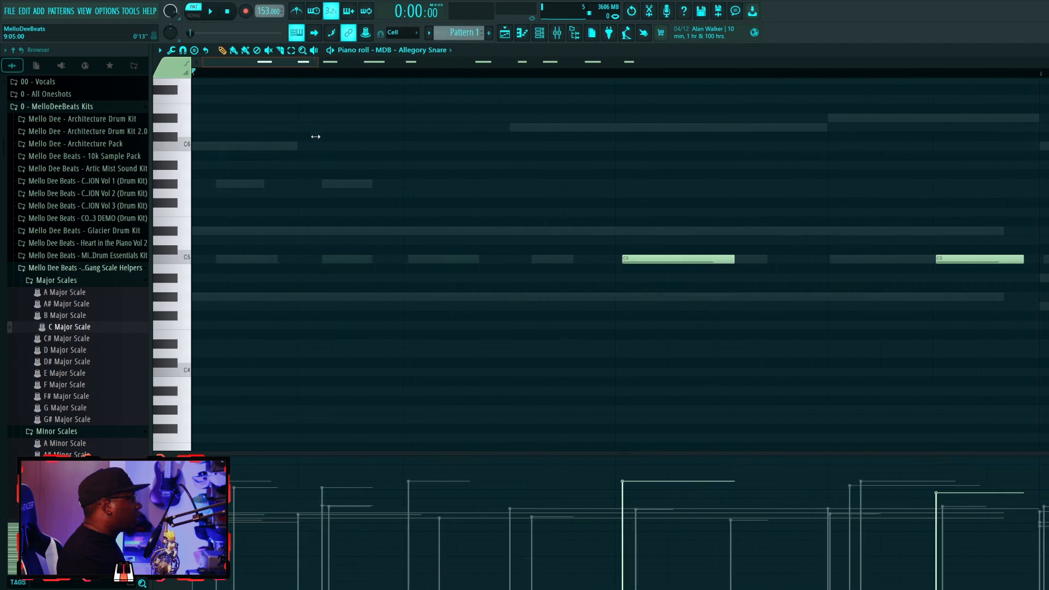
pyautogui.scroll(-1, 317, 136)
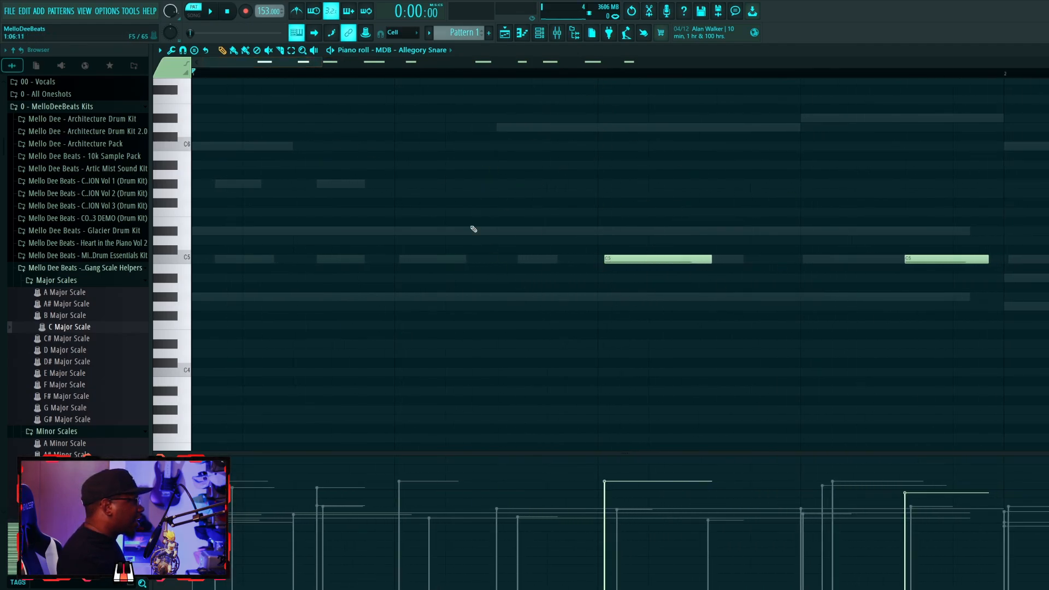
pyautogui.click(615, 260)
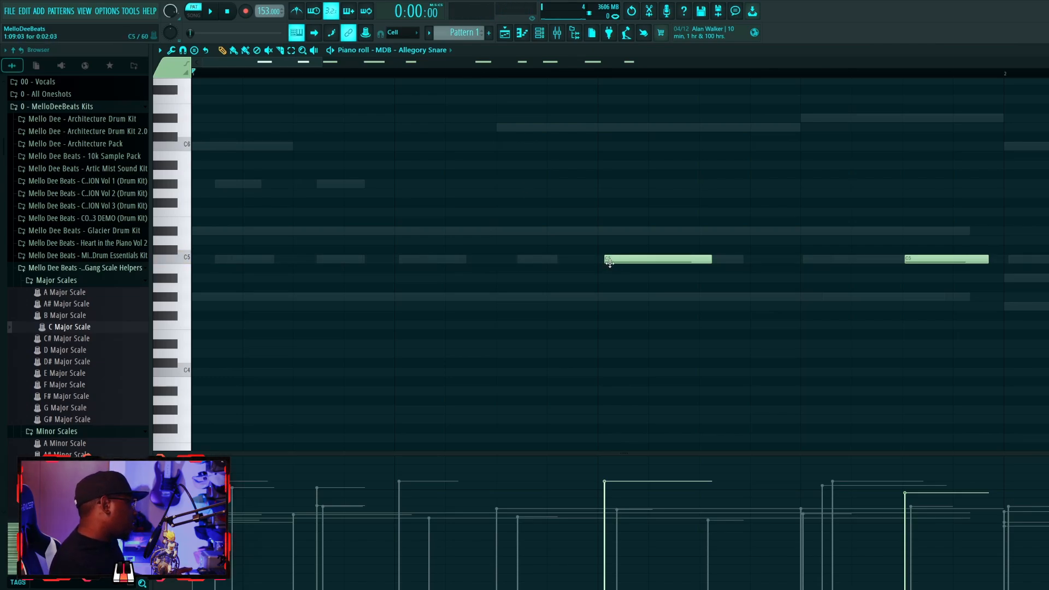
pyautogui.click(917, 258)
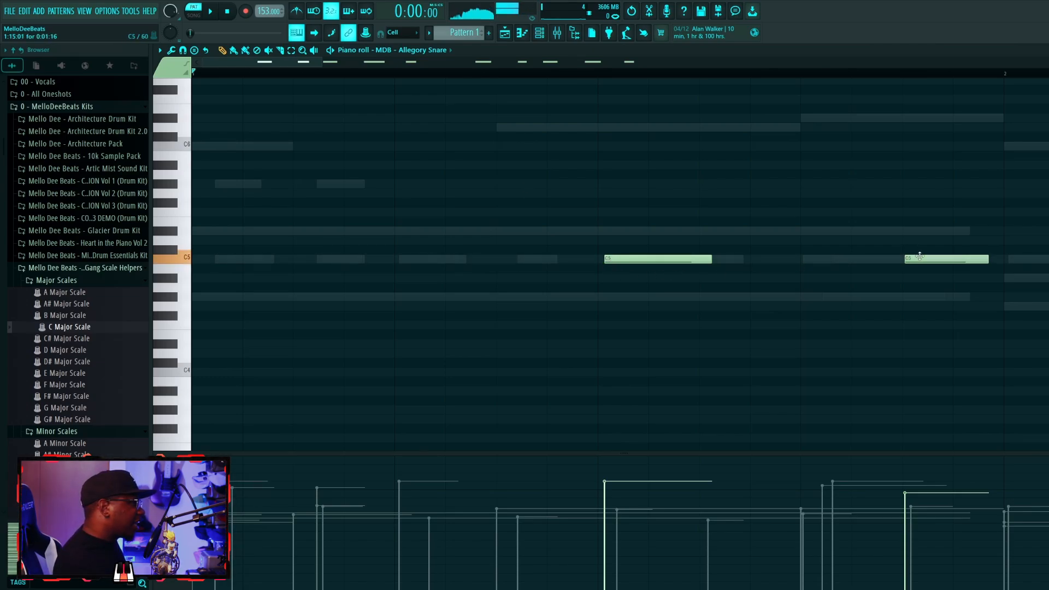
# Quantize the Allegory Snare notes with the Step template, leaving durations unchanged.
pyautogui.click(172, 50)
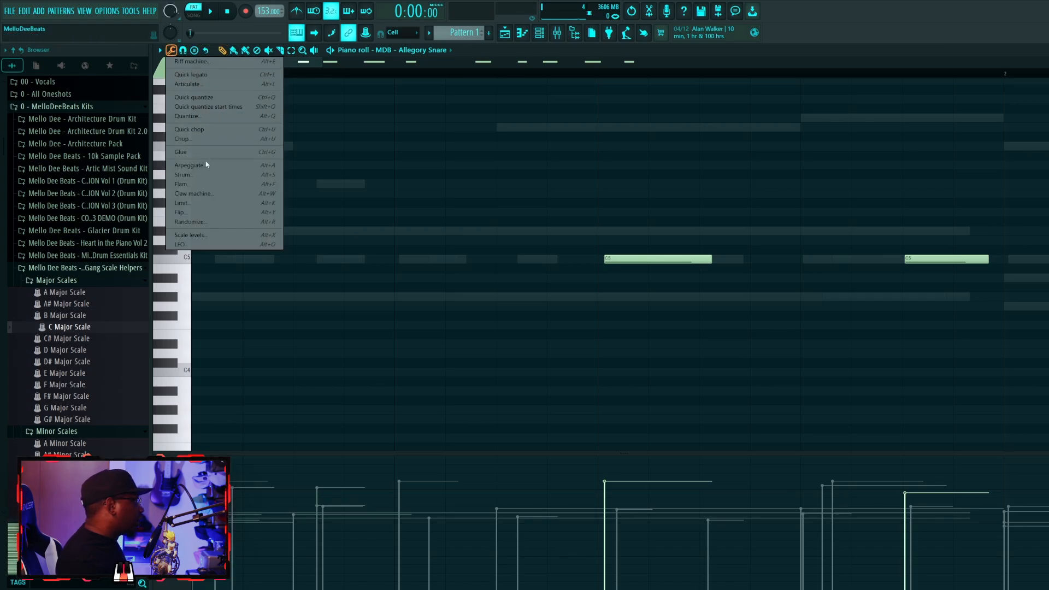
pyautogui.click(198, 116)
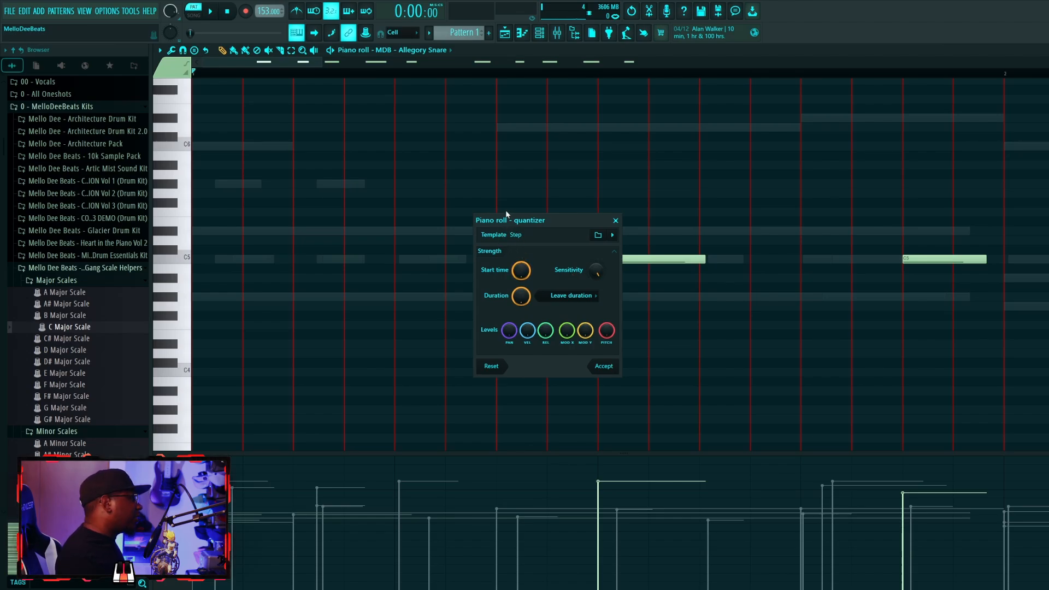
pyautogui.moveTo(558, 220); pyautogui.dragTo(473, 230)
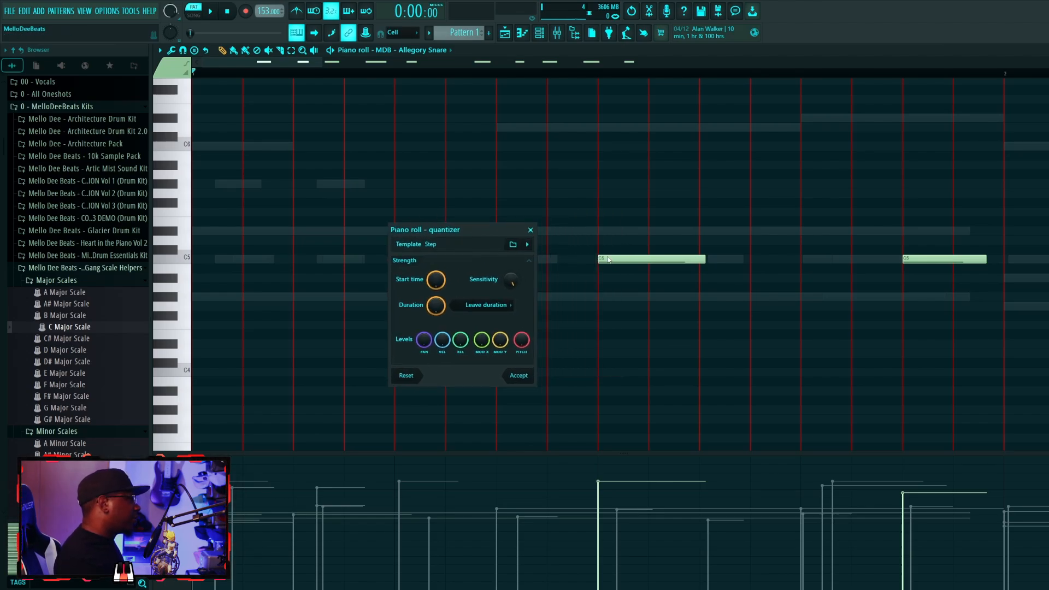
pyautogui.click(517, 375)
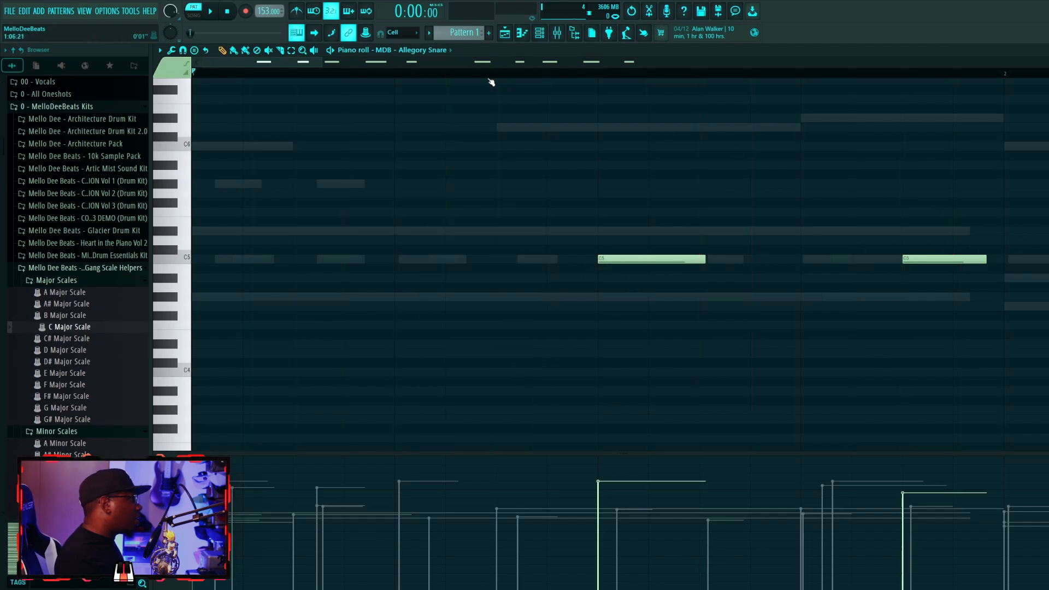
# Reopen the quantizer on the full snare pattern and browse the groove templates in the Snap folder, closing it without loading one.
pyautogui.moveTo(322, 62); pyautogui.dragTo(646, 81)
pyautogui.hotkey('alt', 'q')
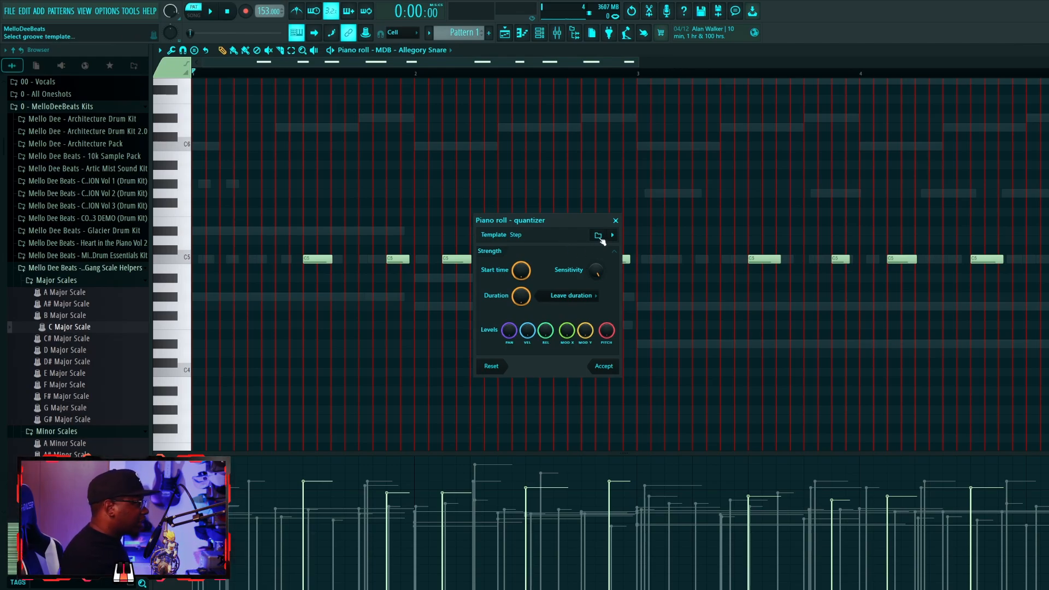
pyautogui.click(598, 235)
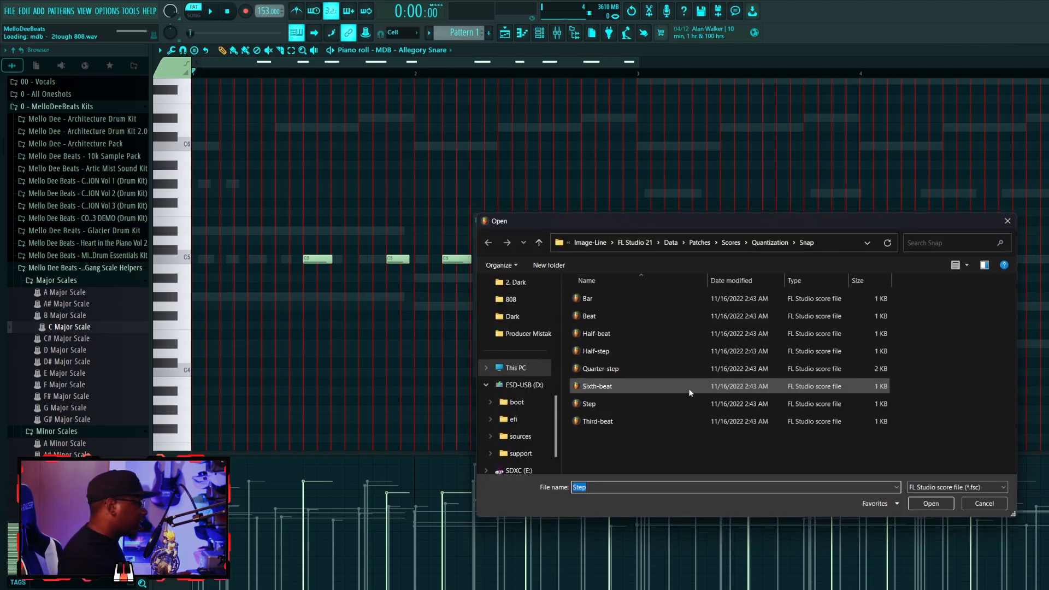
pyautogui.click(984, 503)
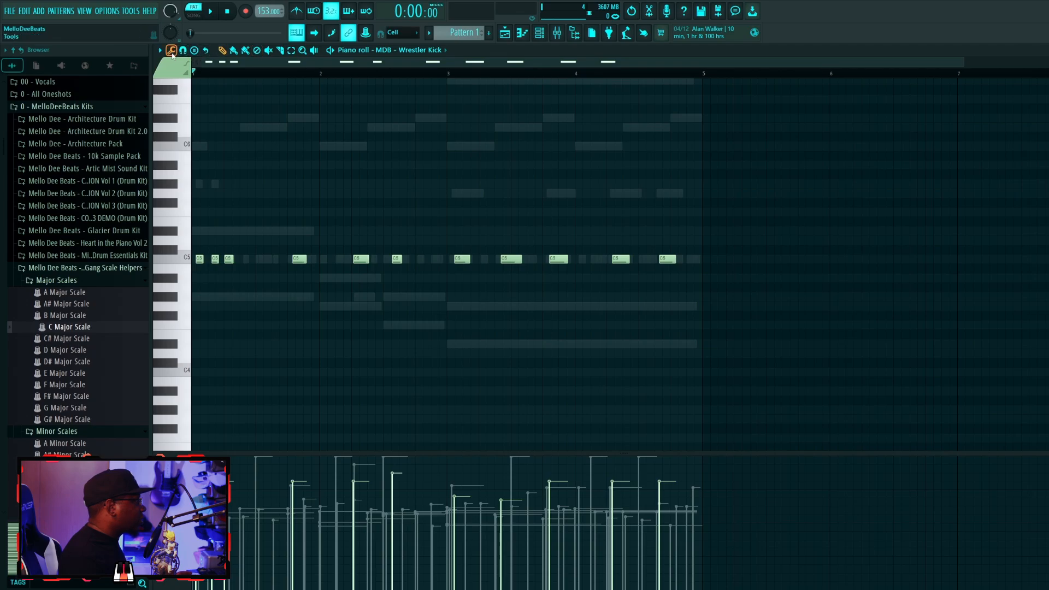
# Play the pattern with the 2Tough 808 piano roll open and set the grid snap to Cell.
pyautogui.press('space')
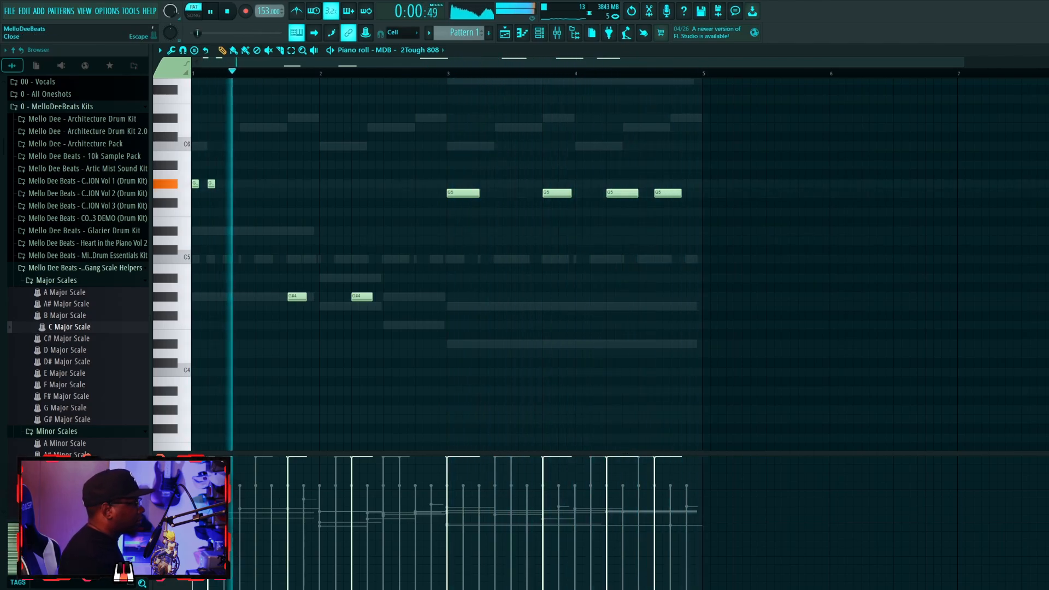
pyautogui.press('space')
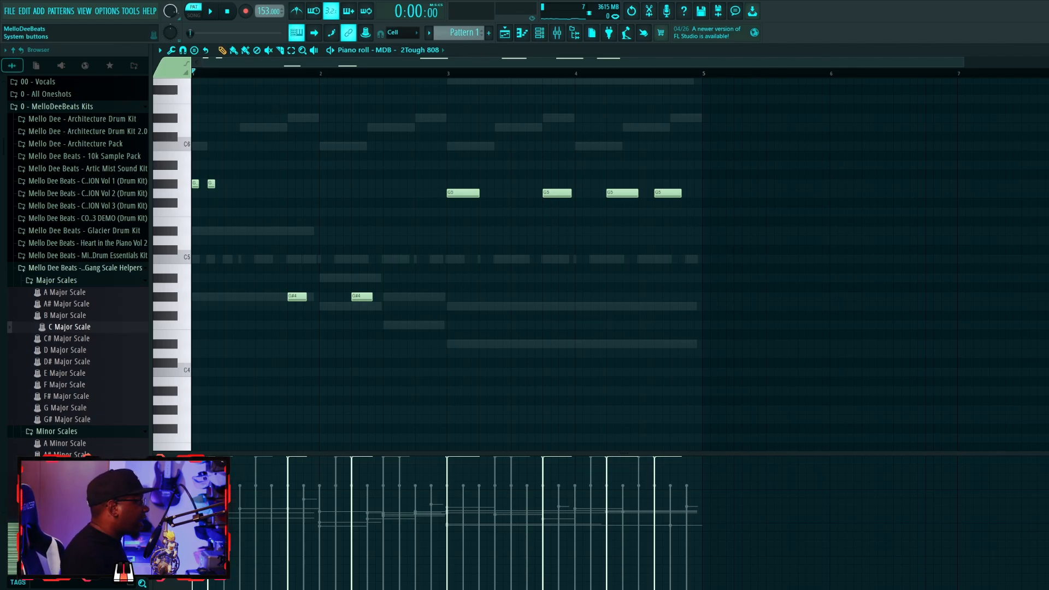
pyautogui.click(402, 33)
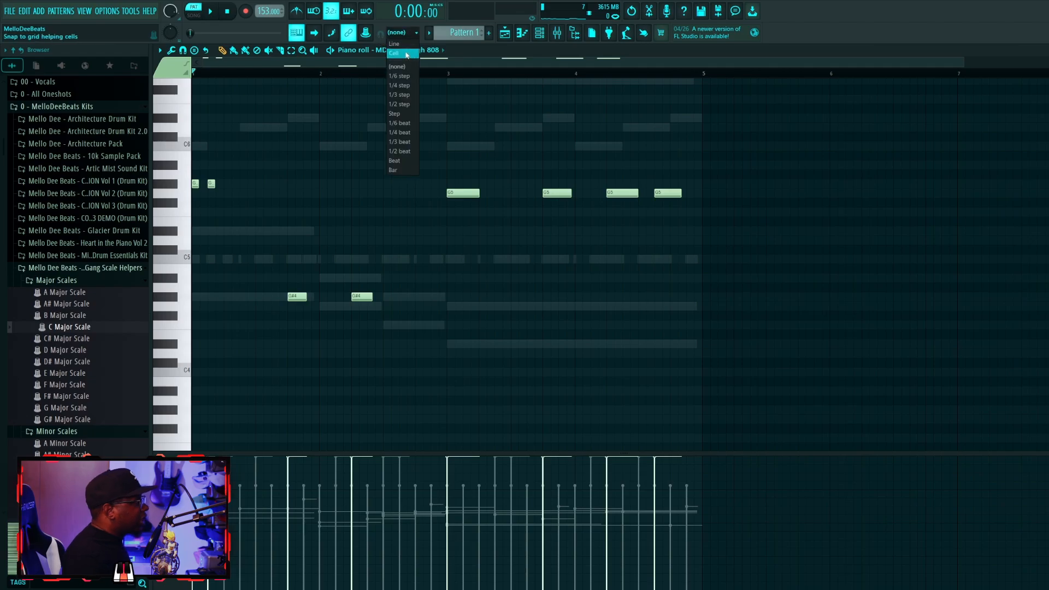
pyautogui.click(404, 52)
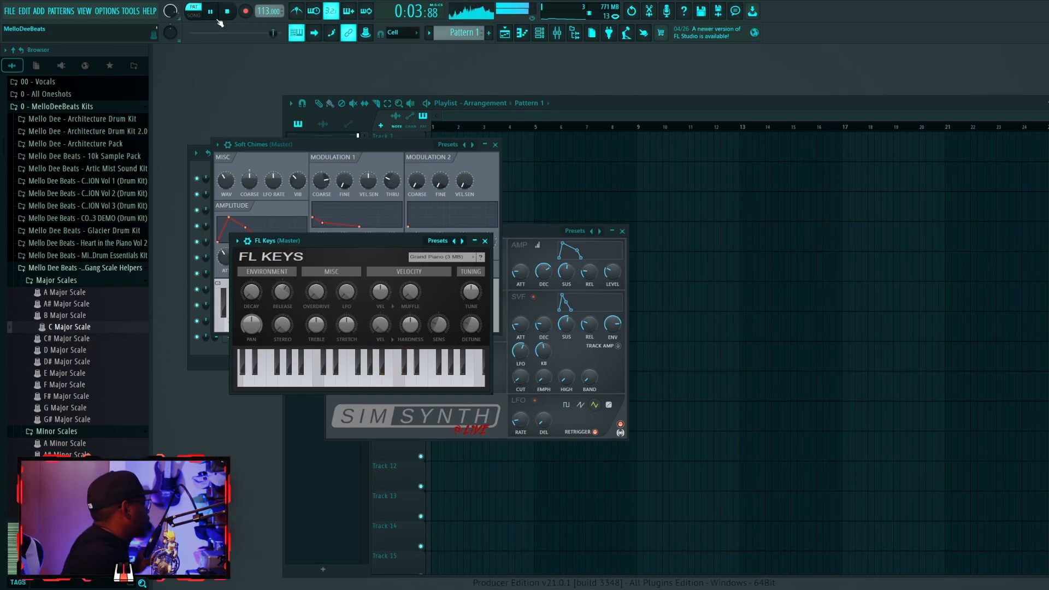
# Open the FPC Snare 4 channel from the channel rack and audition the Bite Me preset in FLEX.
pyautogui.press('space')
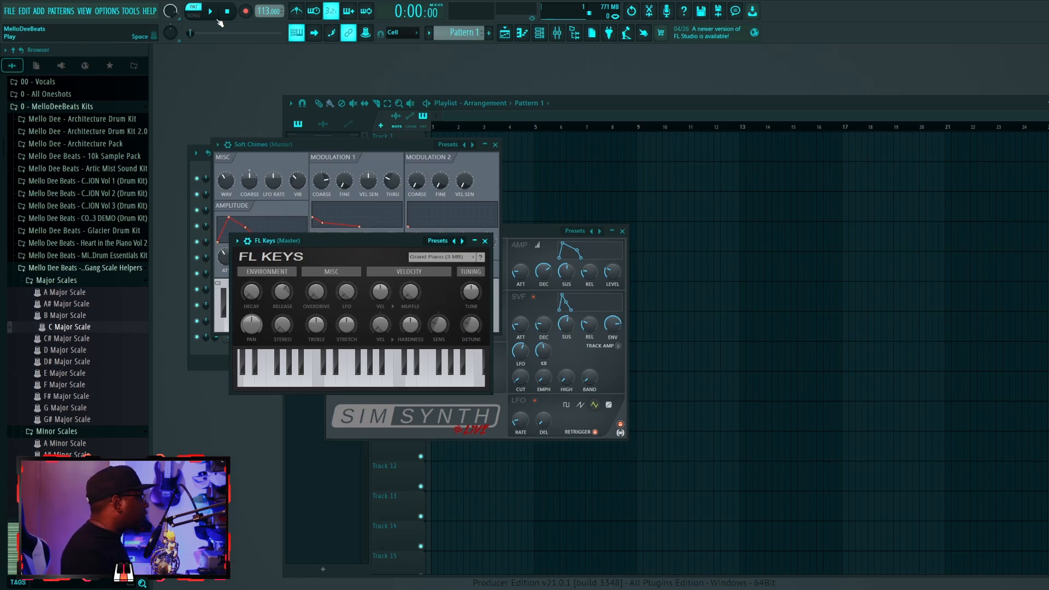
pyautogui.press('F6')
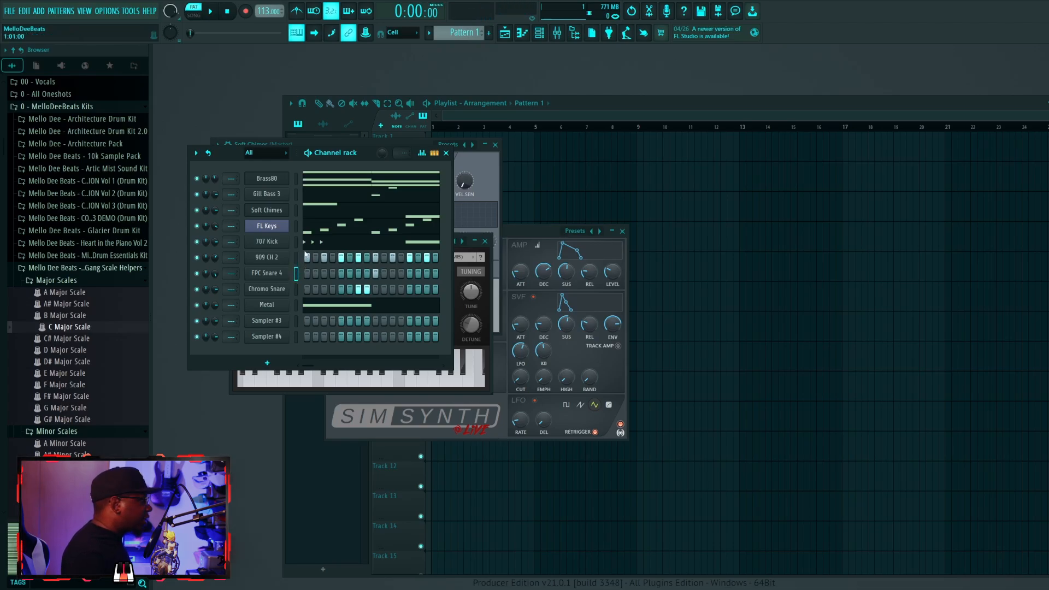
pyautogui.click(267, 275)
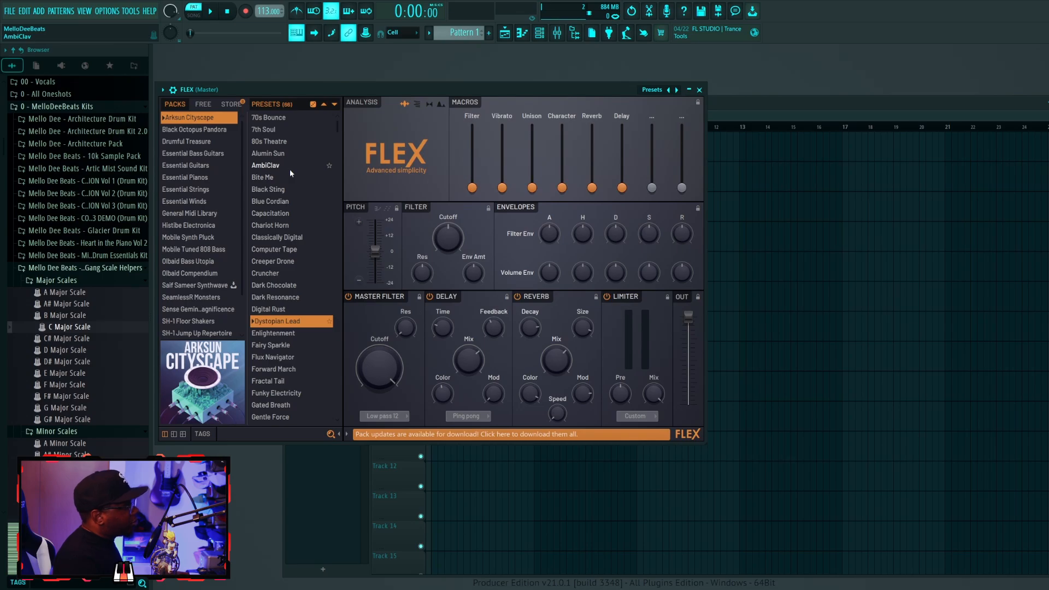
pyautogui.click(286, 177)
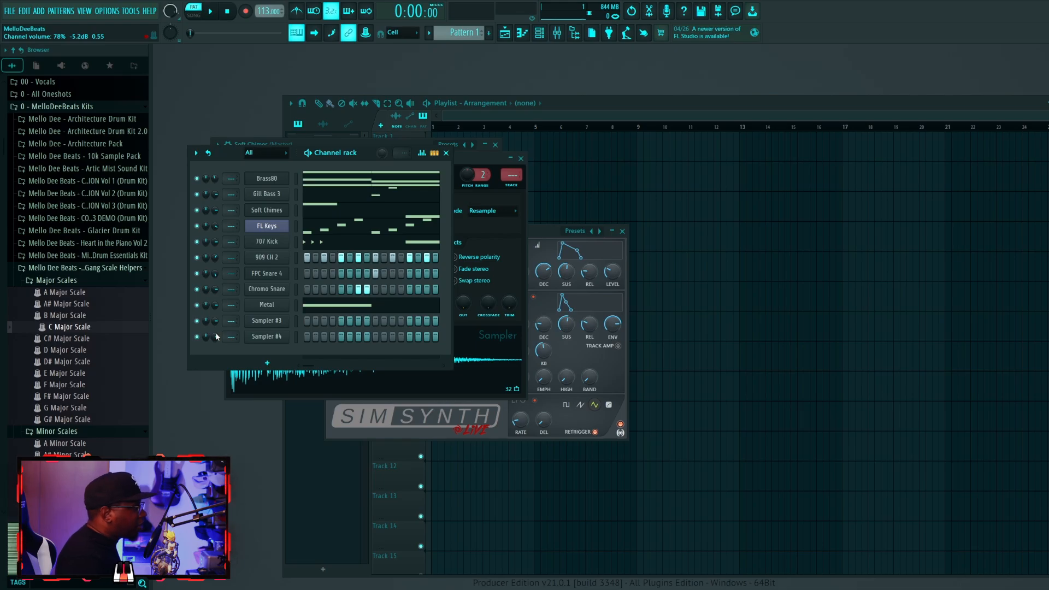
pyautogui.press('space')
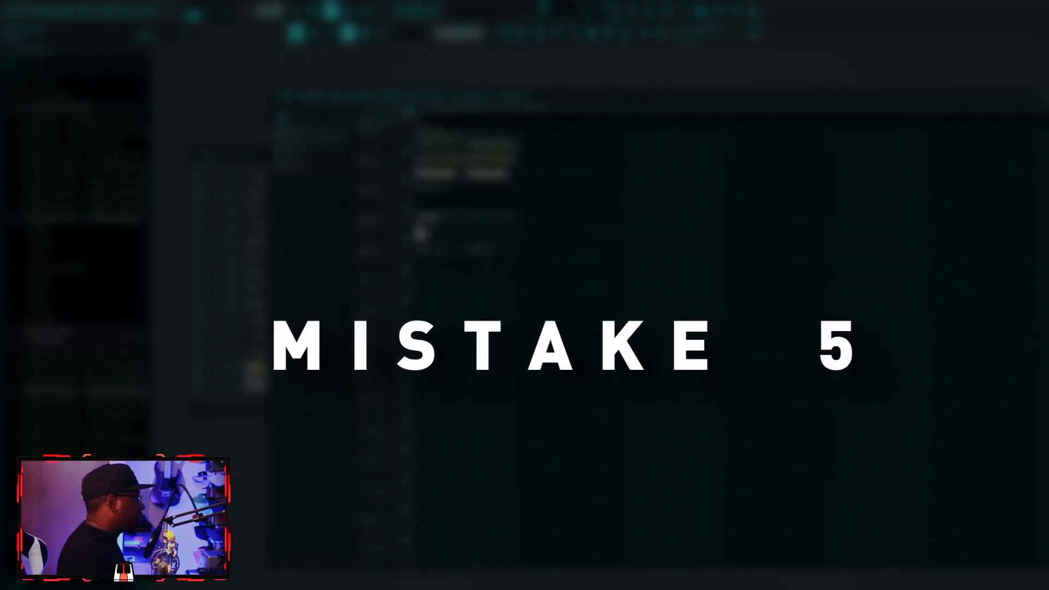
# Open the mixer, select the Master track and play the drums alone to check the master level.
pyautogui.click(212, 10)
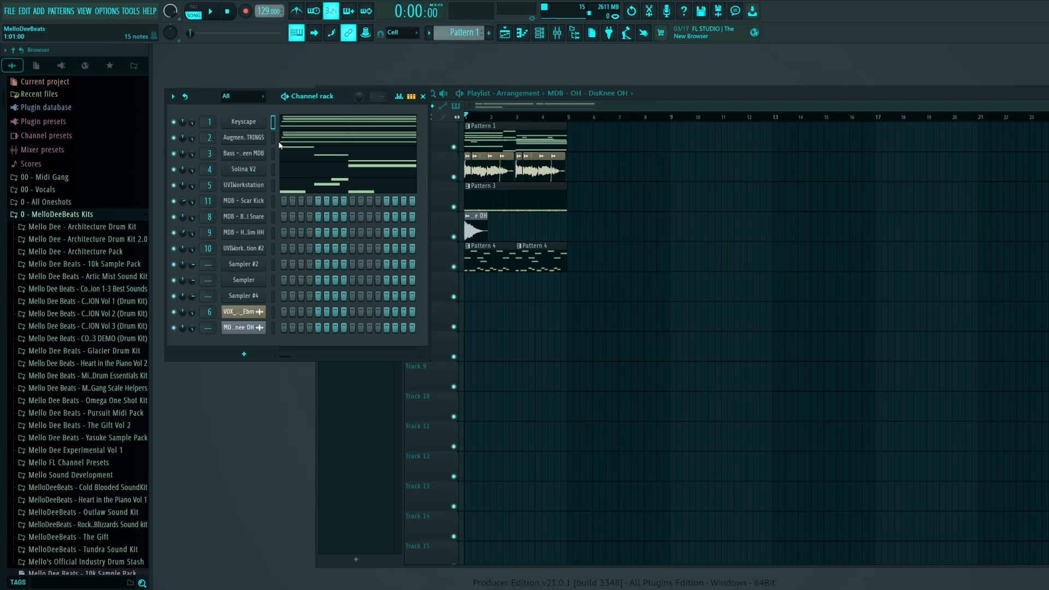
pyautogui.press('F9')
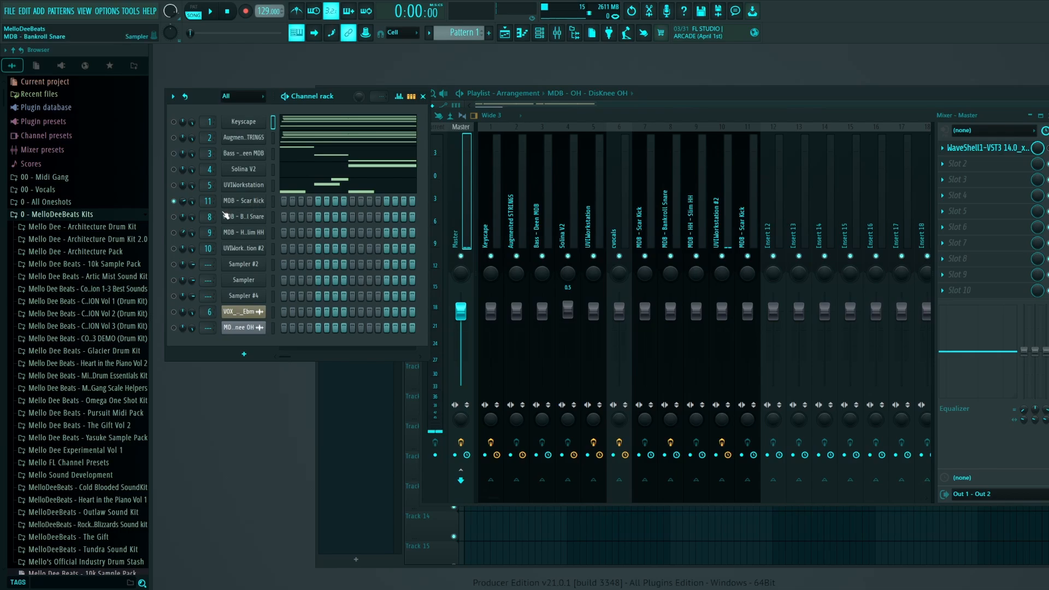
pyautogui.click(451, 173)
pyautogui.press('space')
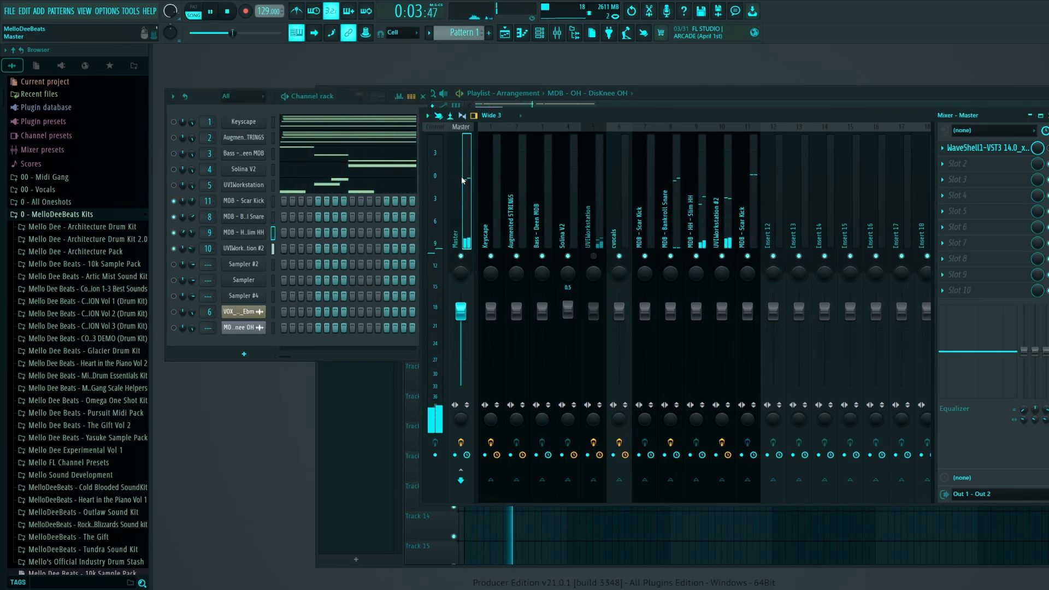
pyautogui.press('space')
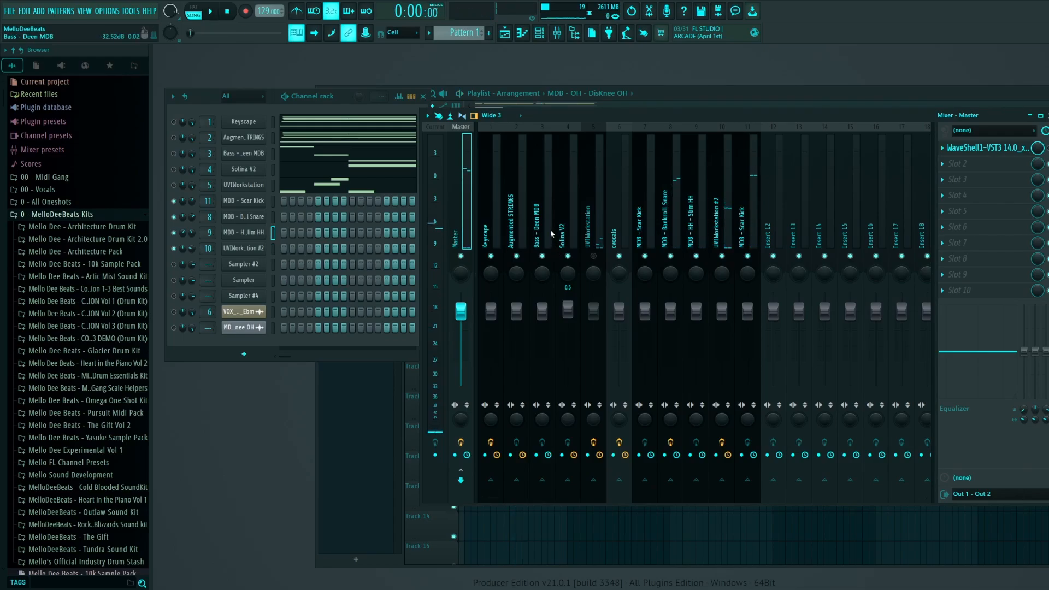
# Select the Keyscape mixer track and play the Keyscape with the drums to check its level.
pyautogui.click(490, 241)
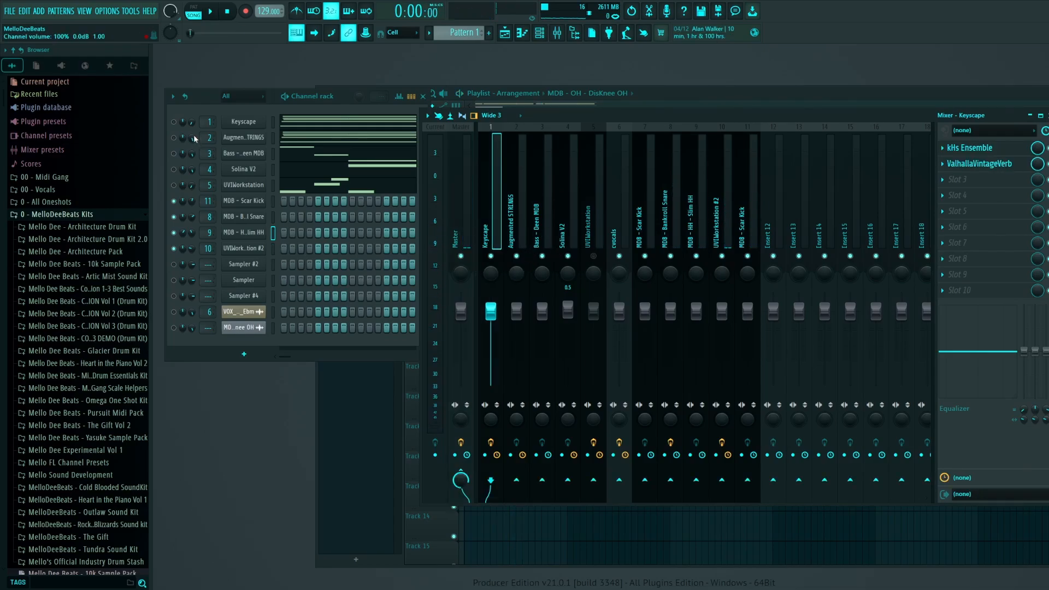
pyautogui.press('space')
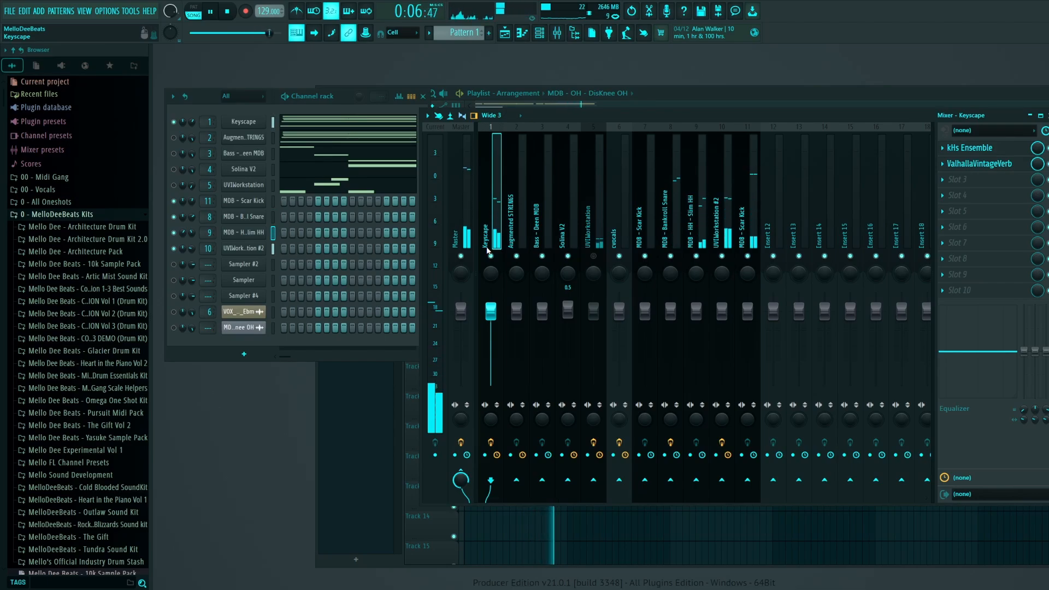
pyautogui.press('space')
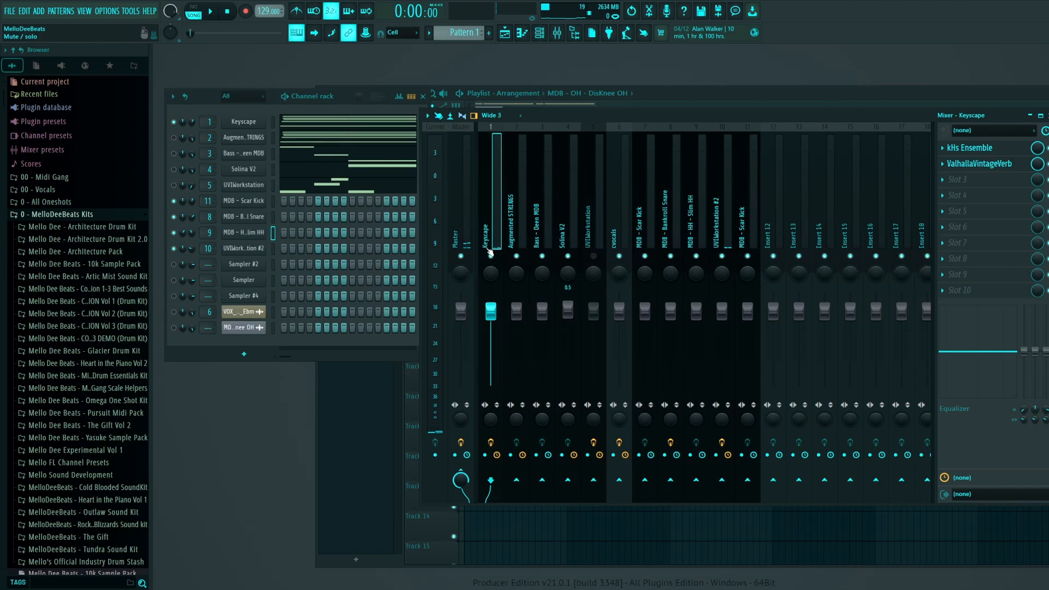
# Select the Master track and compare its level by playing the arrangement with the drum tracks muted and again with them active.
pyautogui.click(461, 222)
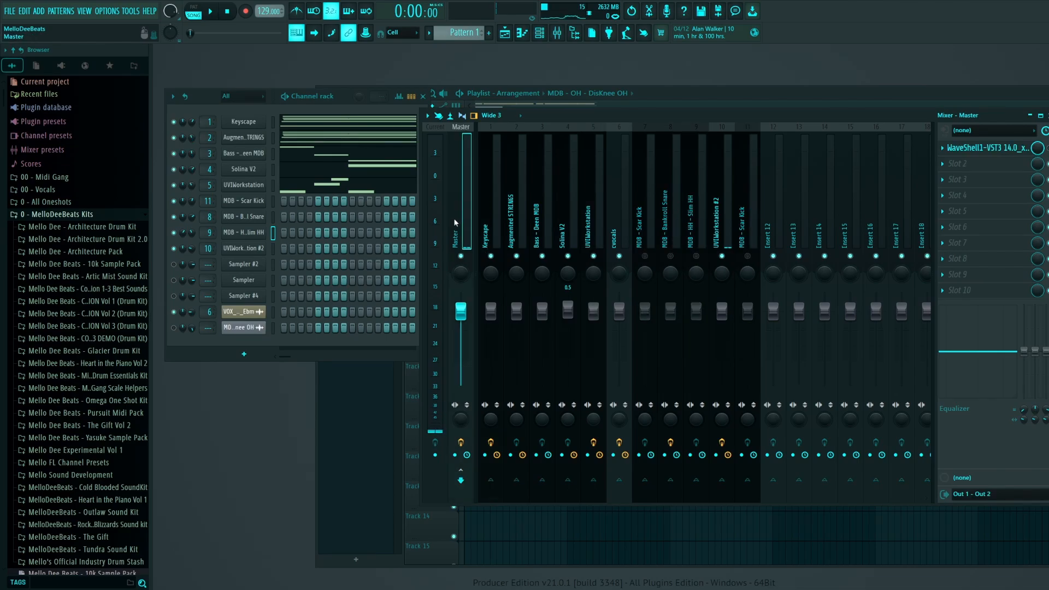
pyautogui.press('space')
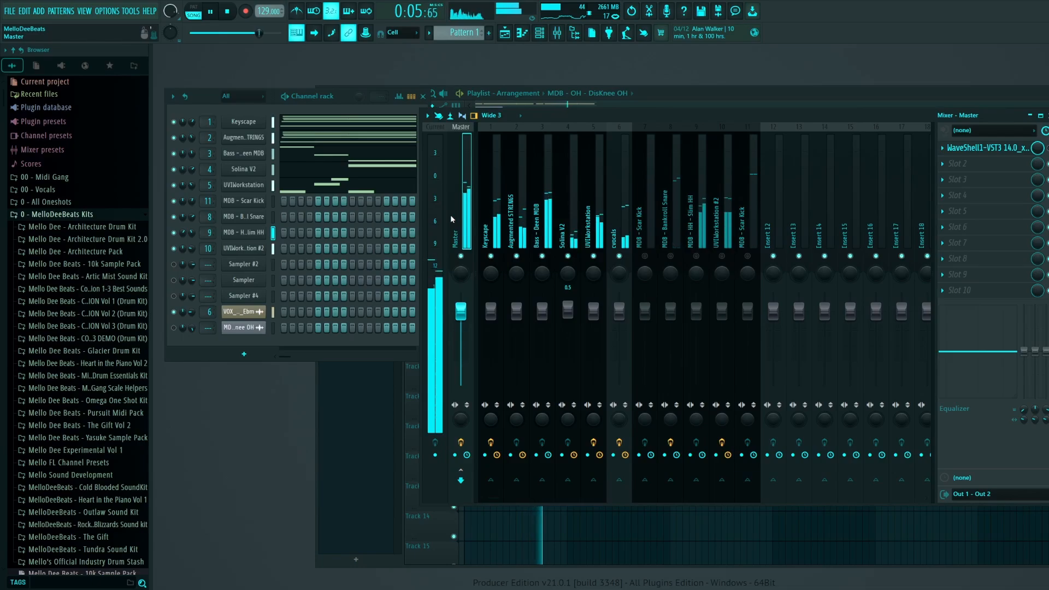
pyautogui.press('space')
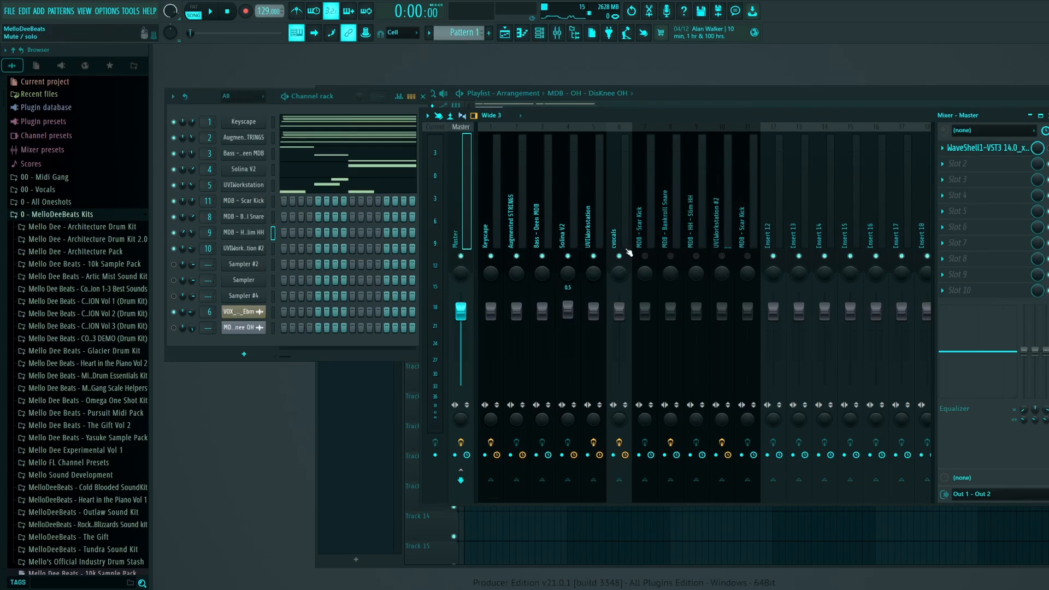
pyautogui.press('space')
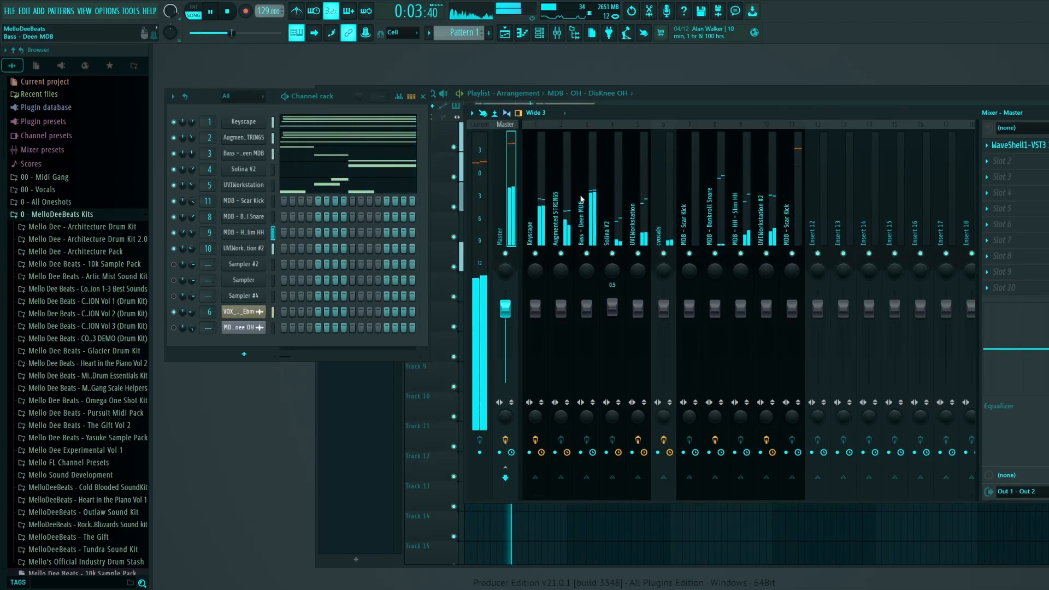
pyautogui.press('space')
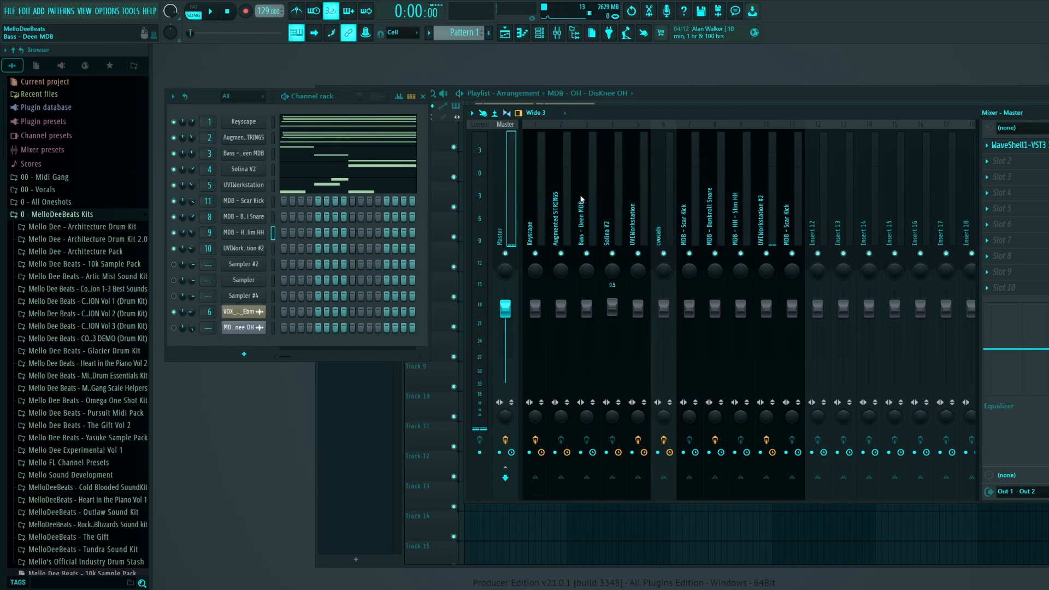